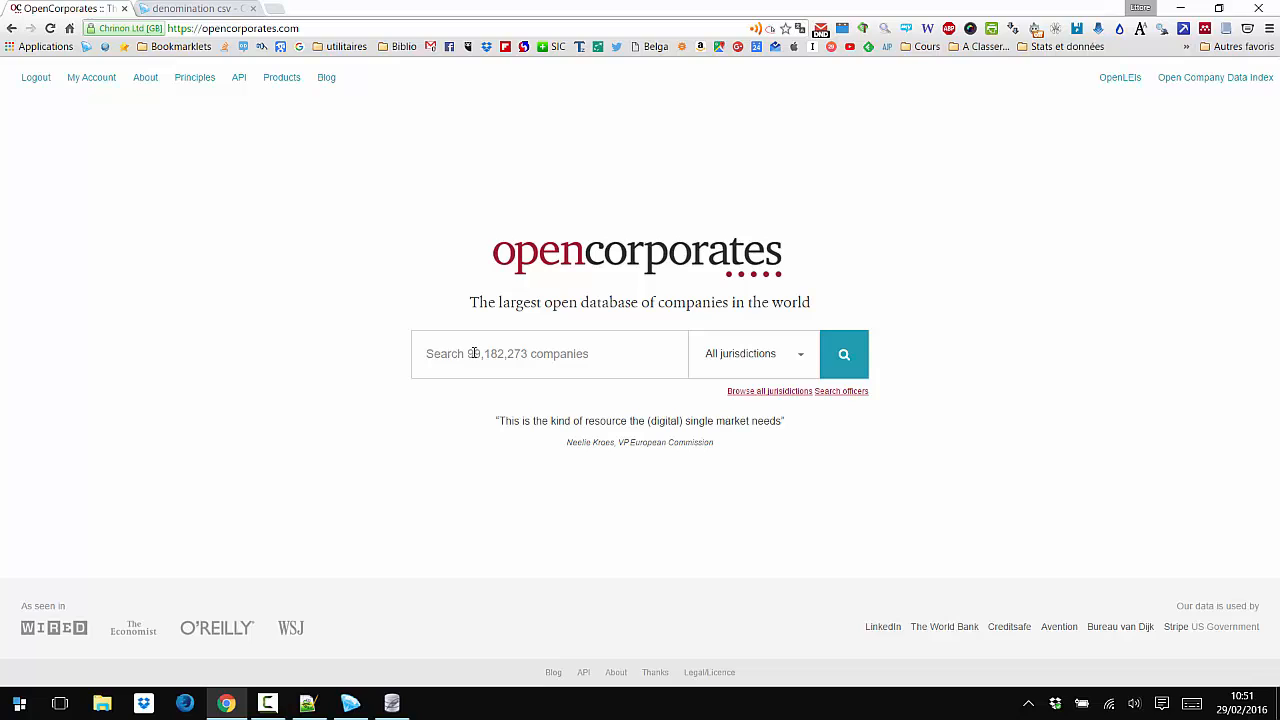
- Switch to the OpenRefine project denomination csv and copy the company name "Association Intercommunale du Bois d'Havré" from row 34
click(757, 355)
click(757, 355)
click(214, 9)
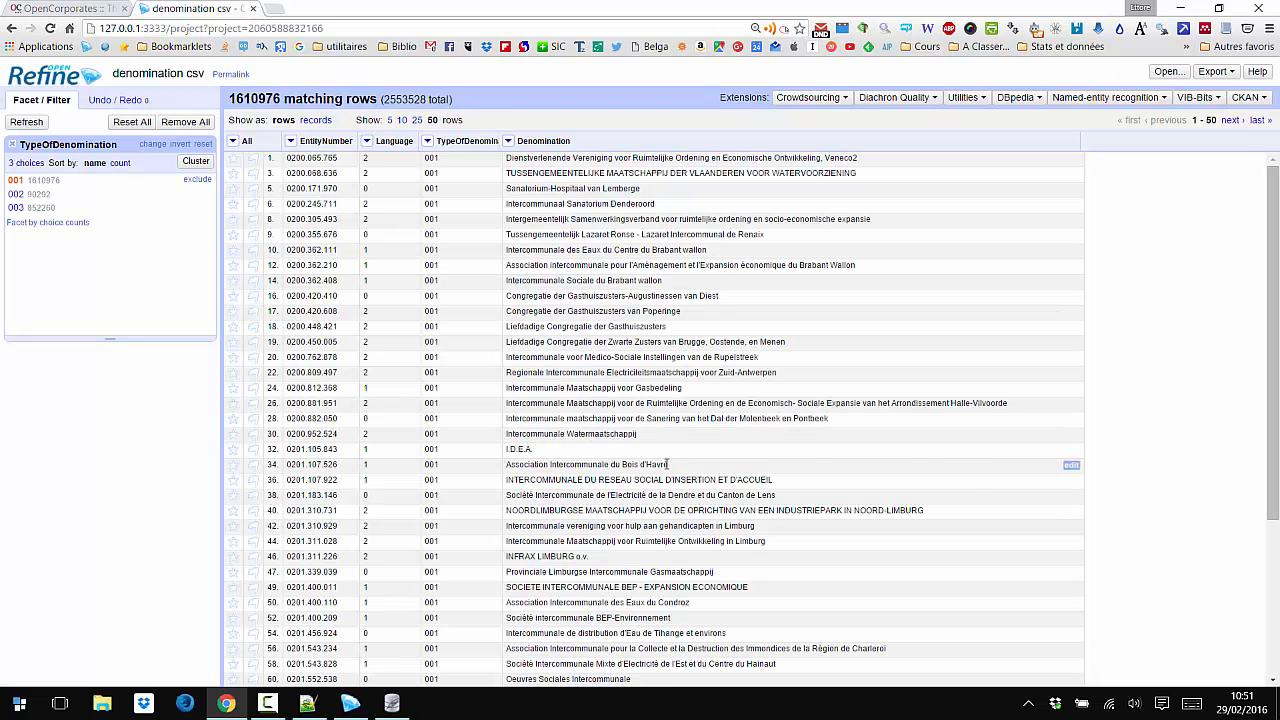
drag(670, 471, 507, 466)
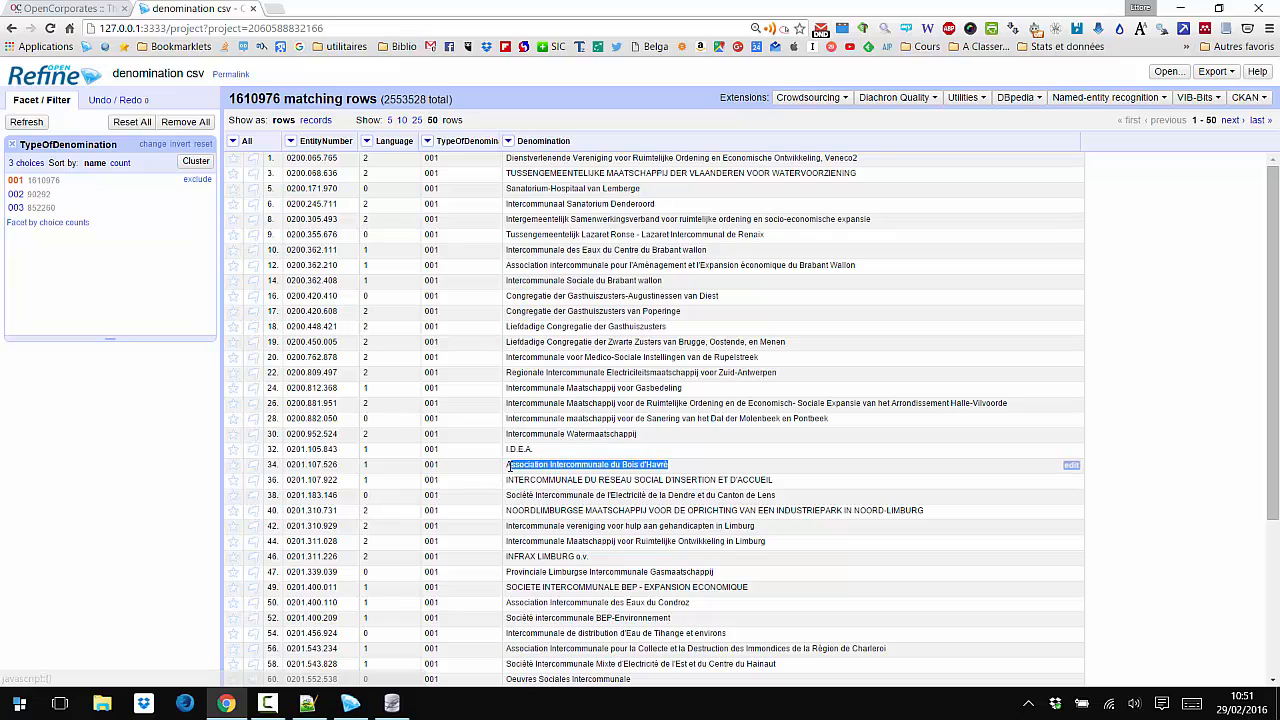
right_click(541, 464)
click(575, 476)
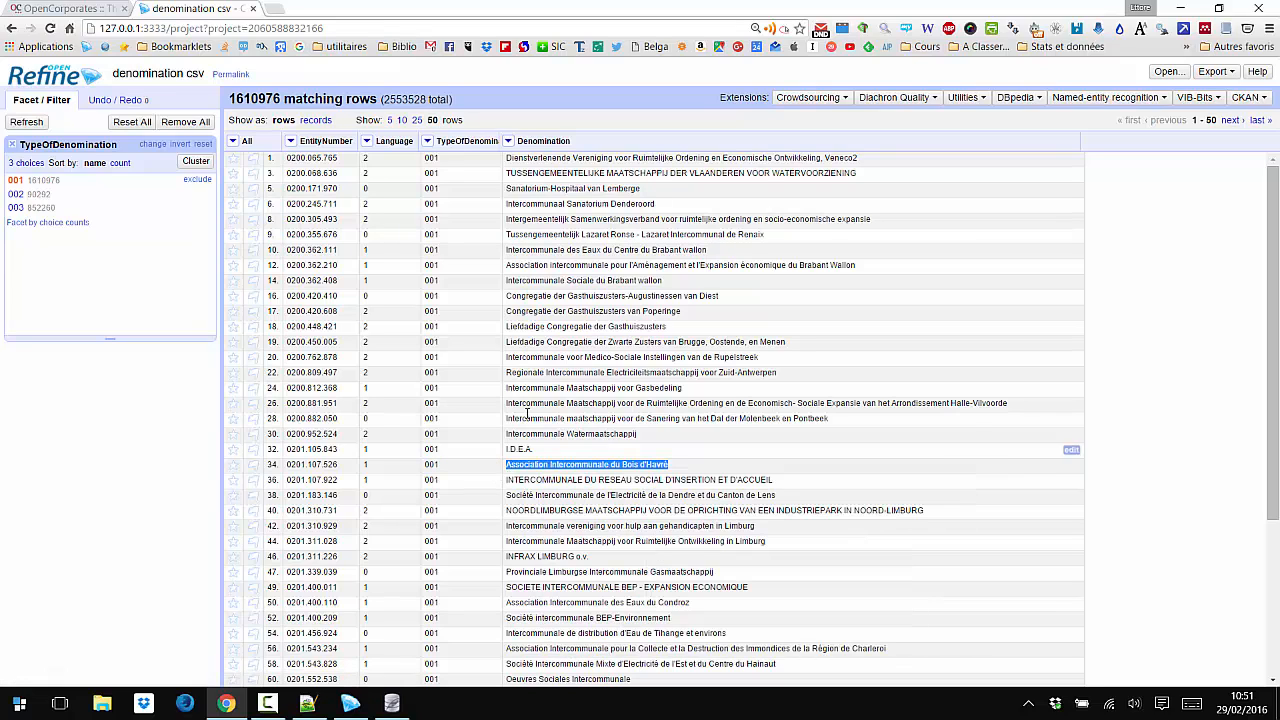
- Switch to OpenCorporates and search for the copied name "Association Intercommunale du Bois d'Havré", limited to the Belgium jurisdiction
click(72, 8)
click(522, 353)
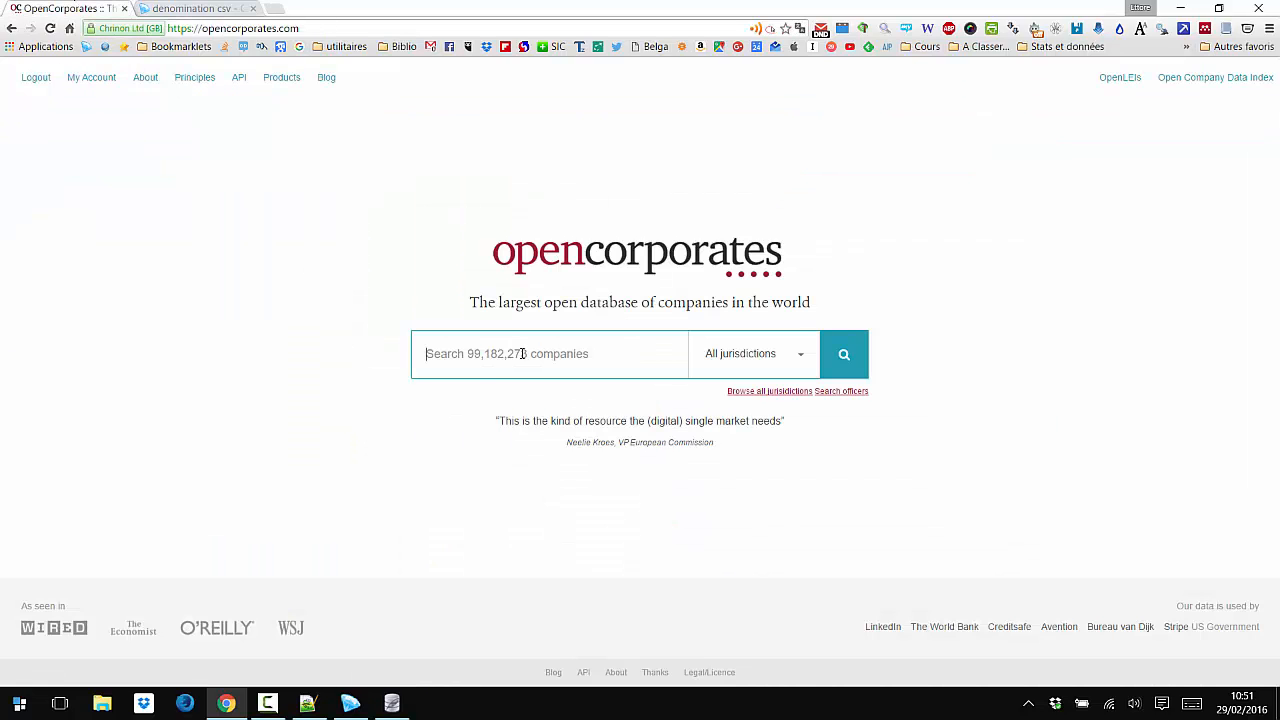
key(ctrl+v)
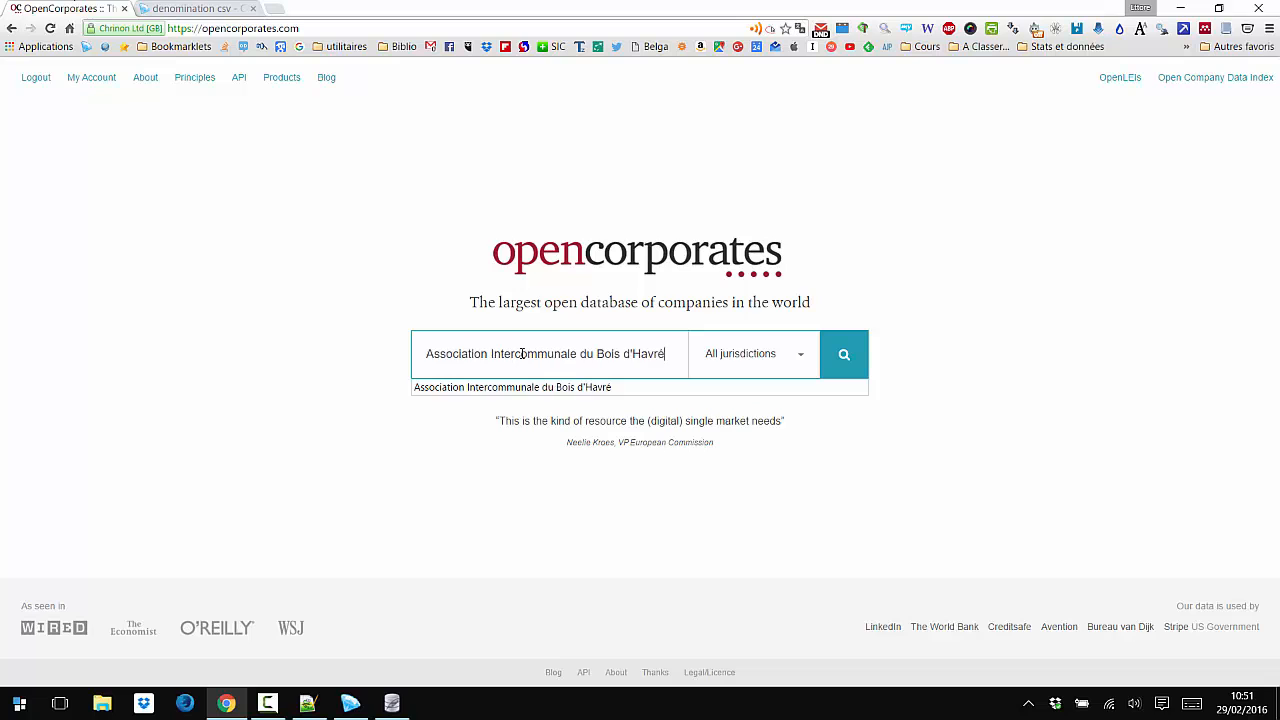
click(808, 356)
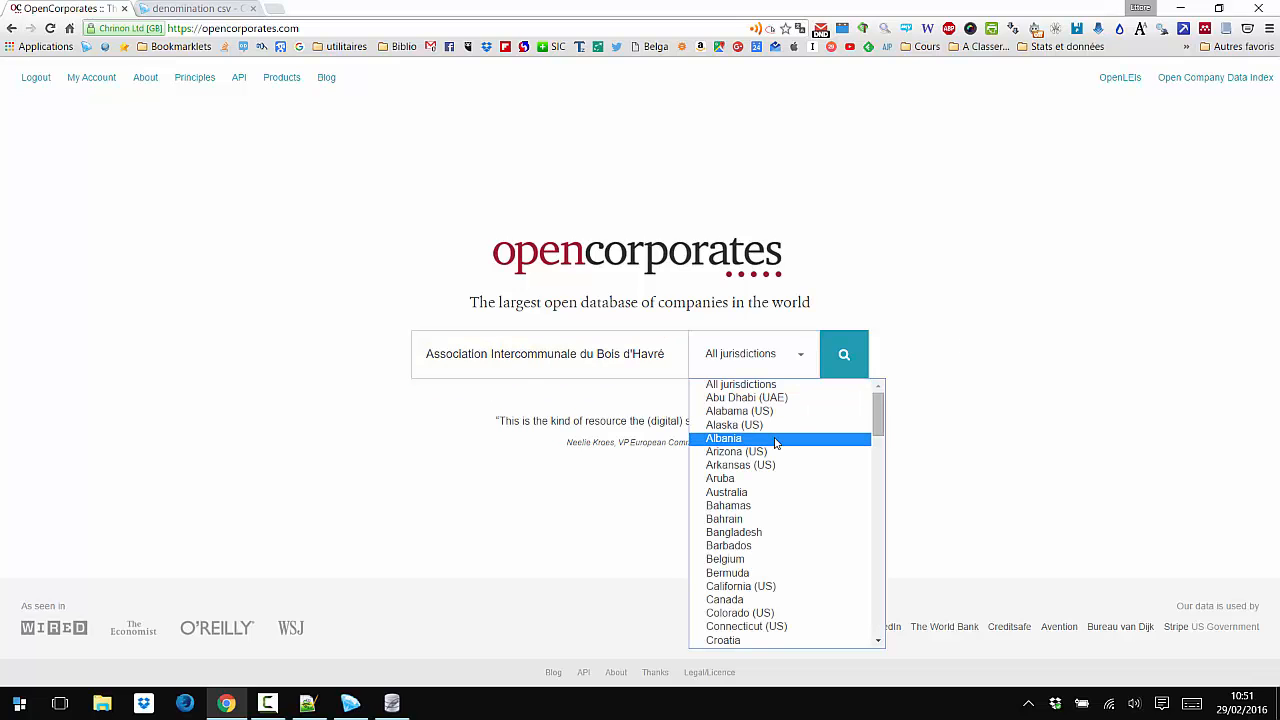
scroll(775, 441, down, 4)
scroll(775, 441, up, 2)
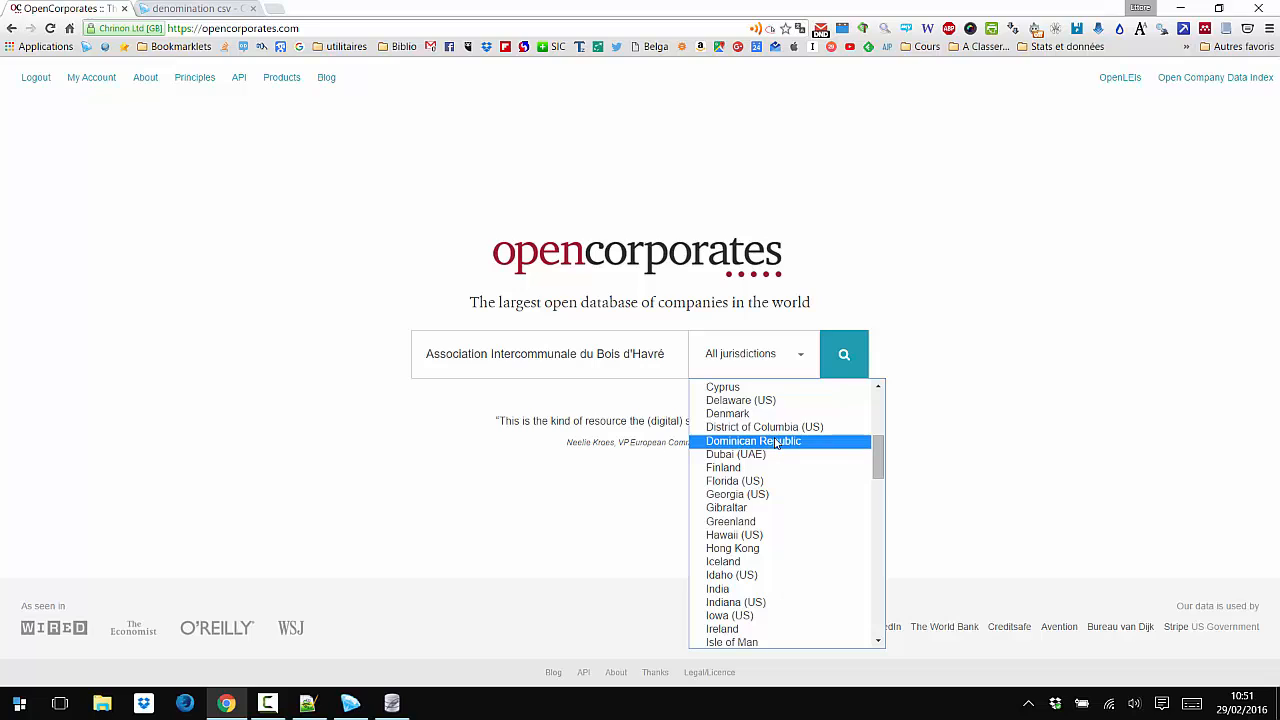
scroll(775, 441, down, 3)
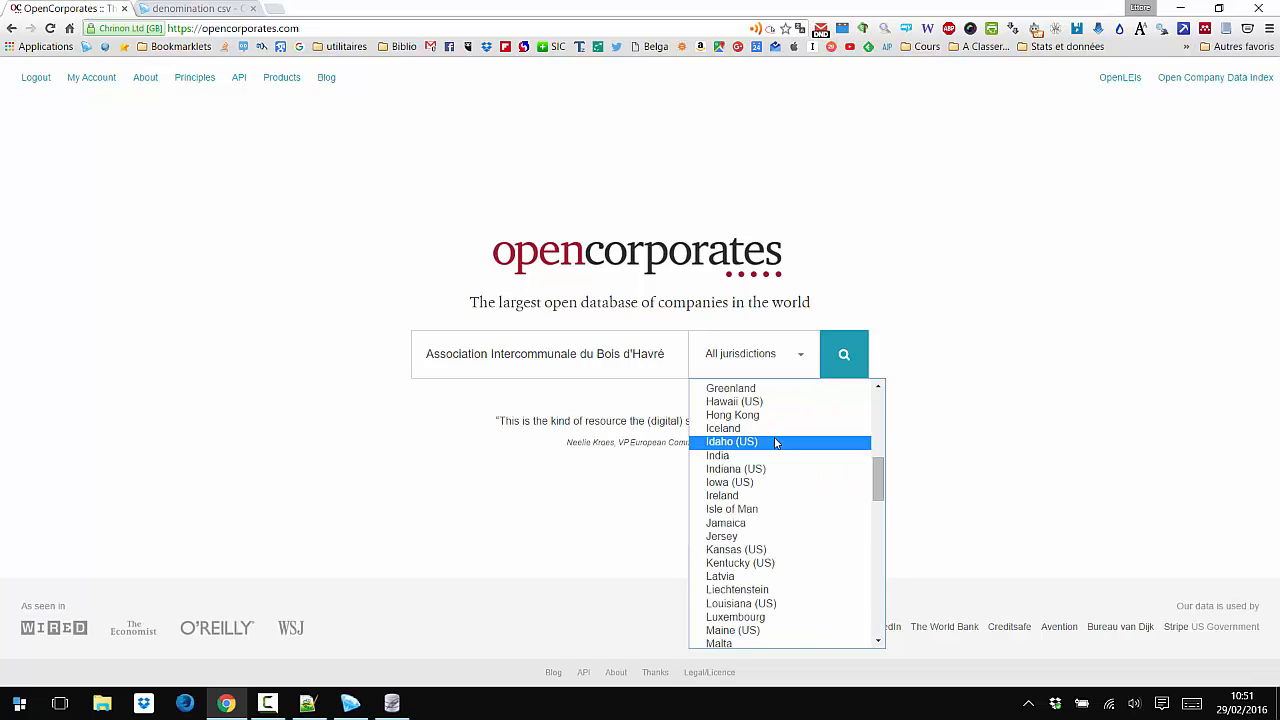
scroll(775, 441, up, 10)
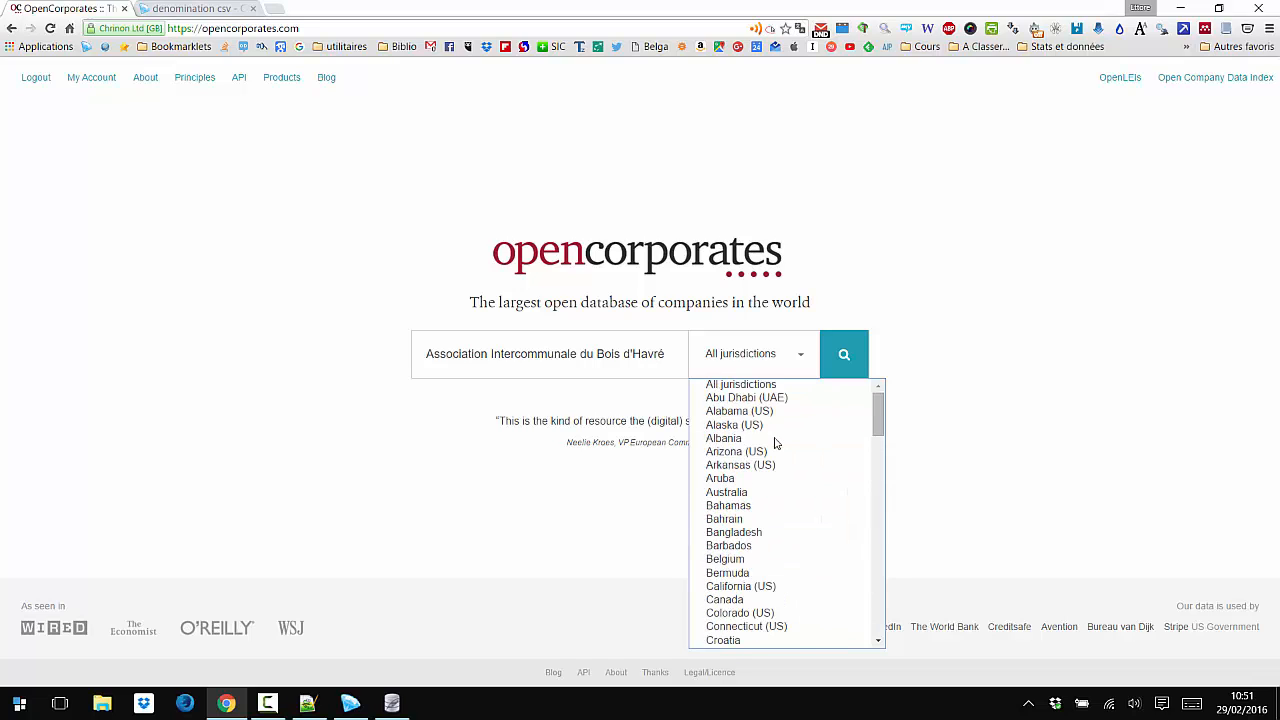
click(760, 559)
click(848, 368)
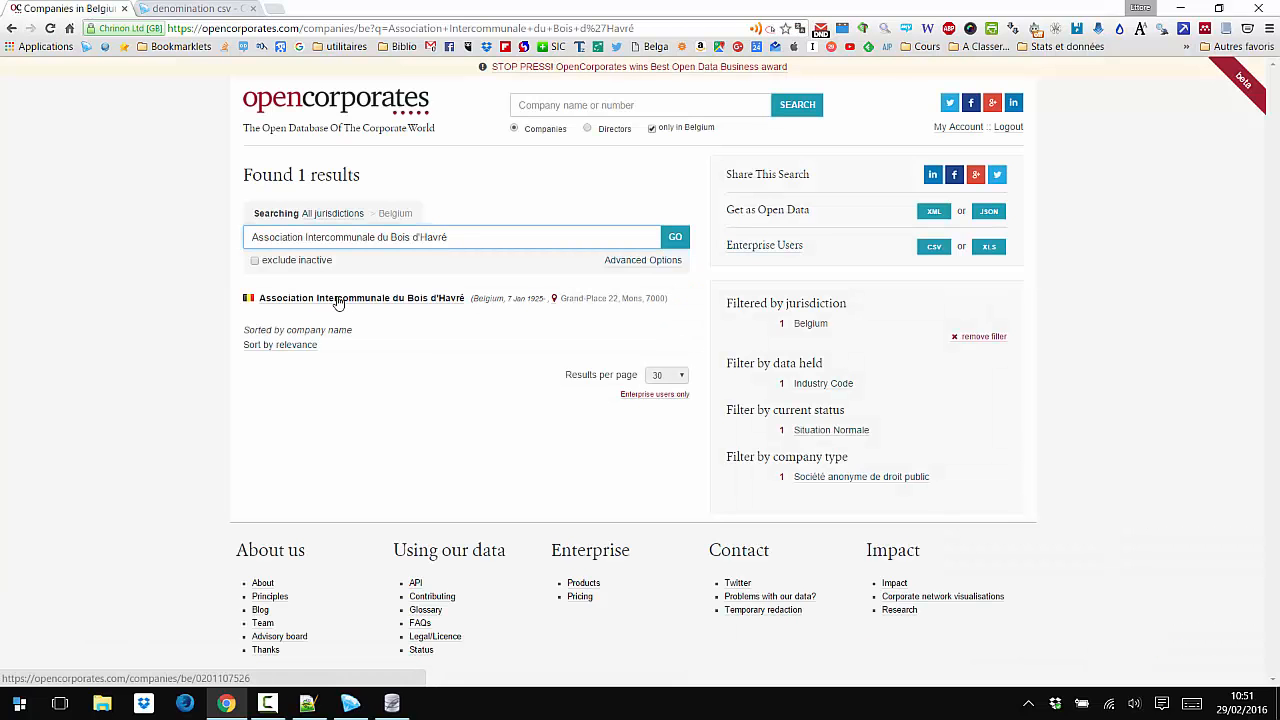
- Open the record of Association Intercommunale du Bois d'Havré, examine its data source, and copy its company type
click(338, 300)
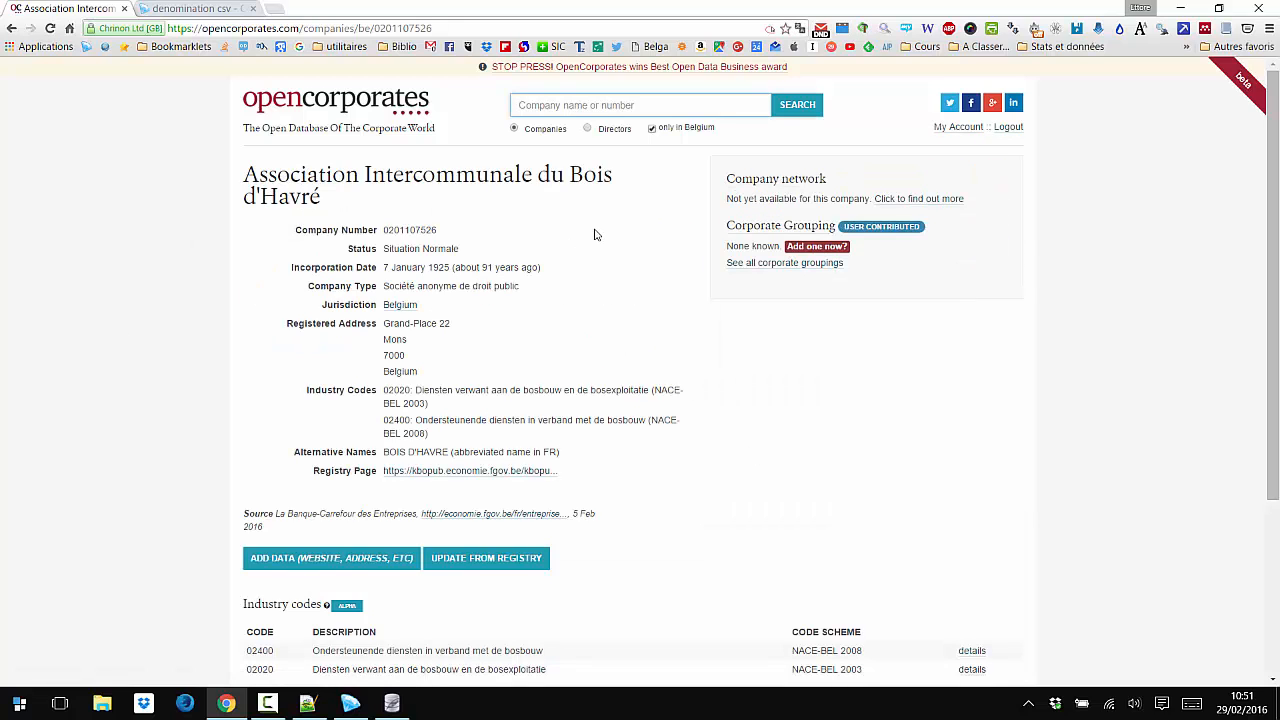
scroll(594, 234, down, 1)
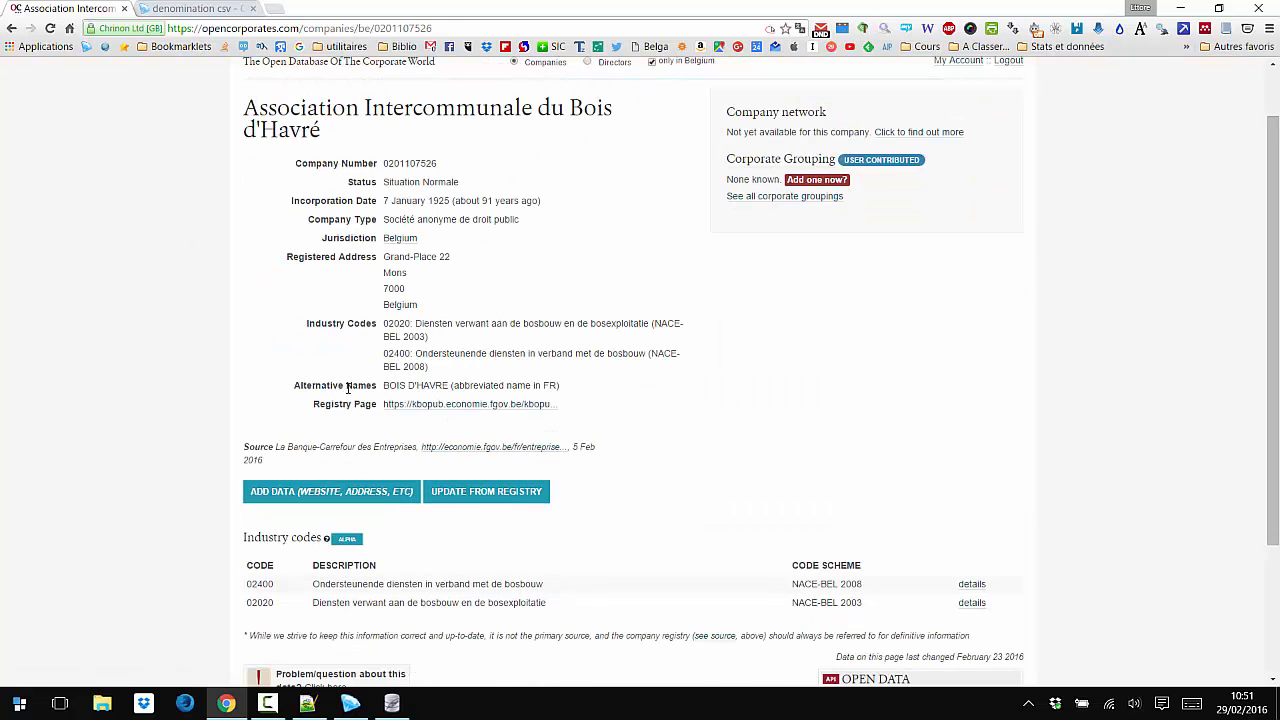
drag(278, 447, 424, 453)
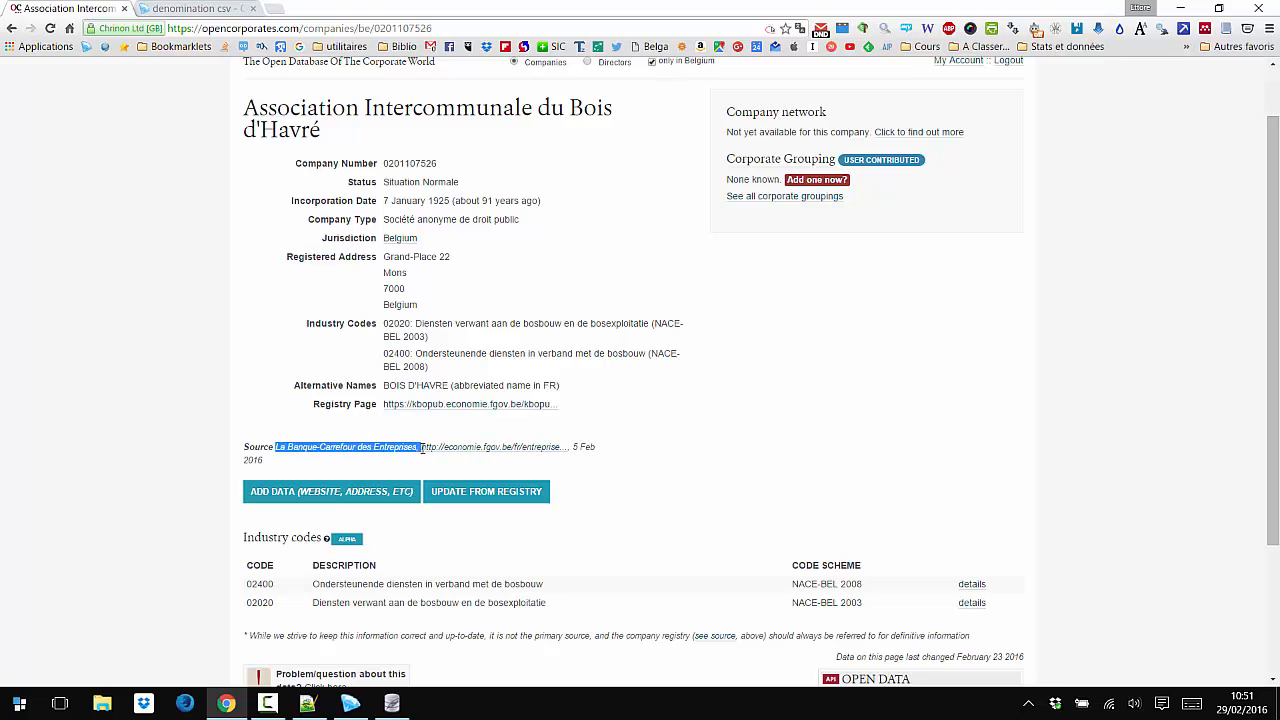
click(624, 405)
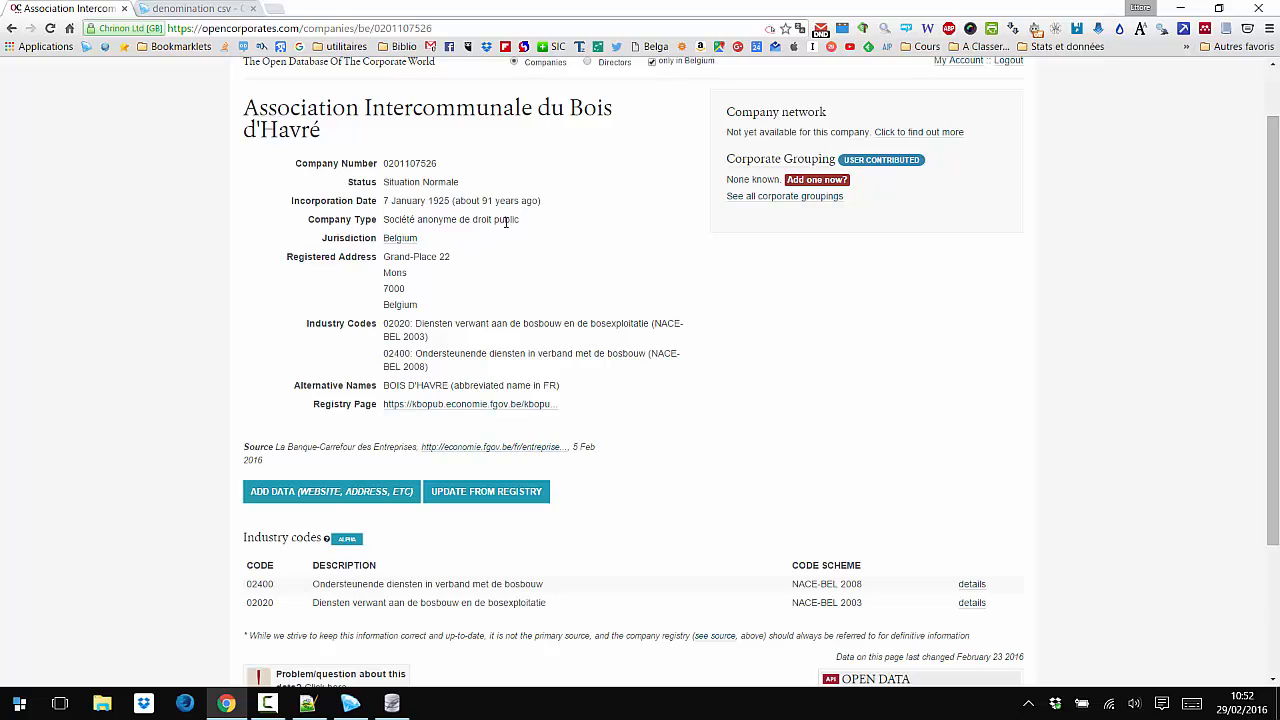
drag(506, 222, 383, 222)
right_click(403, 219)
click(425, 232)
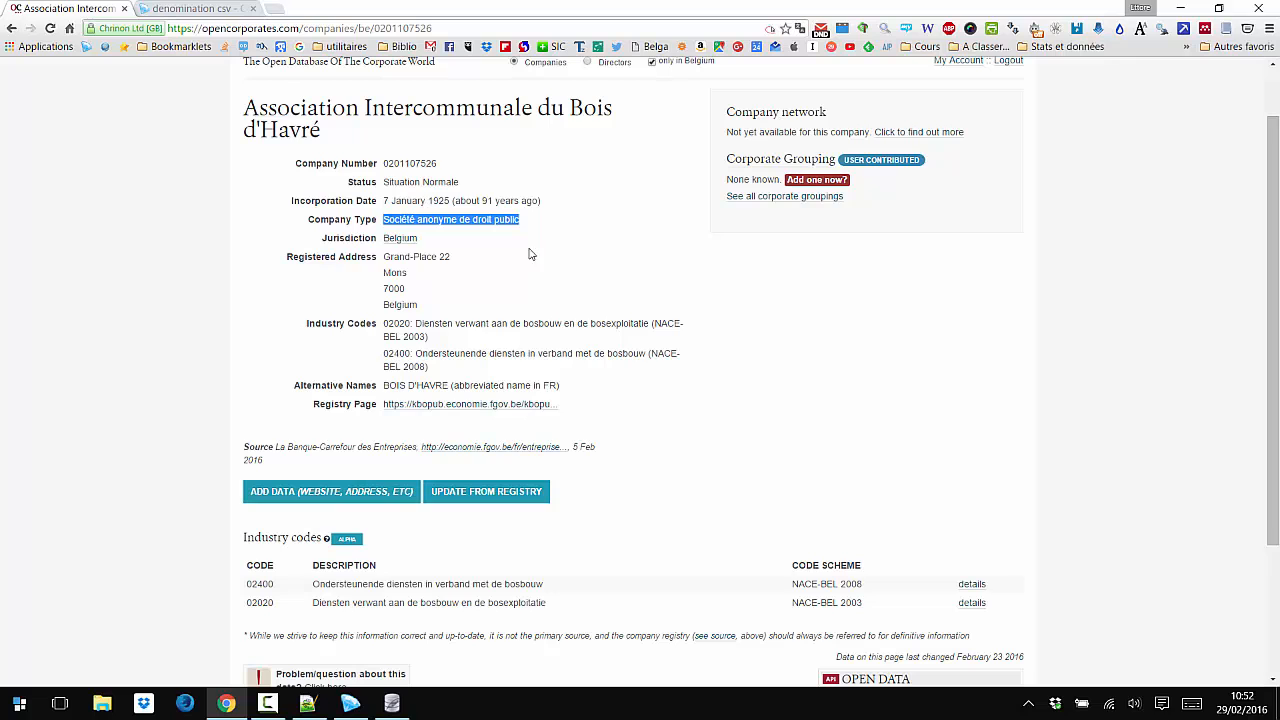
- Glance at the company list in OpenRefine, and return to the OpenCorporates home page
click(228, 6)
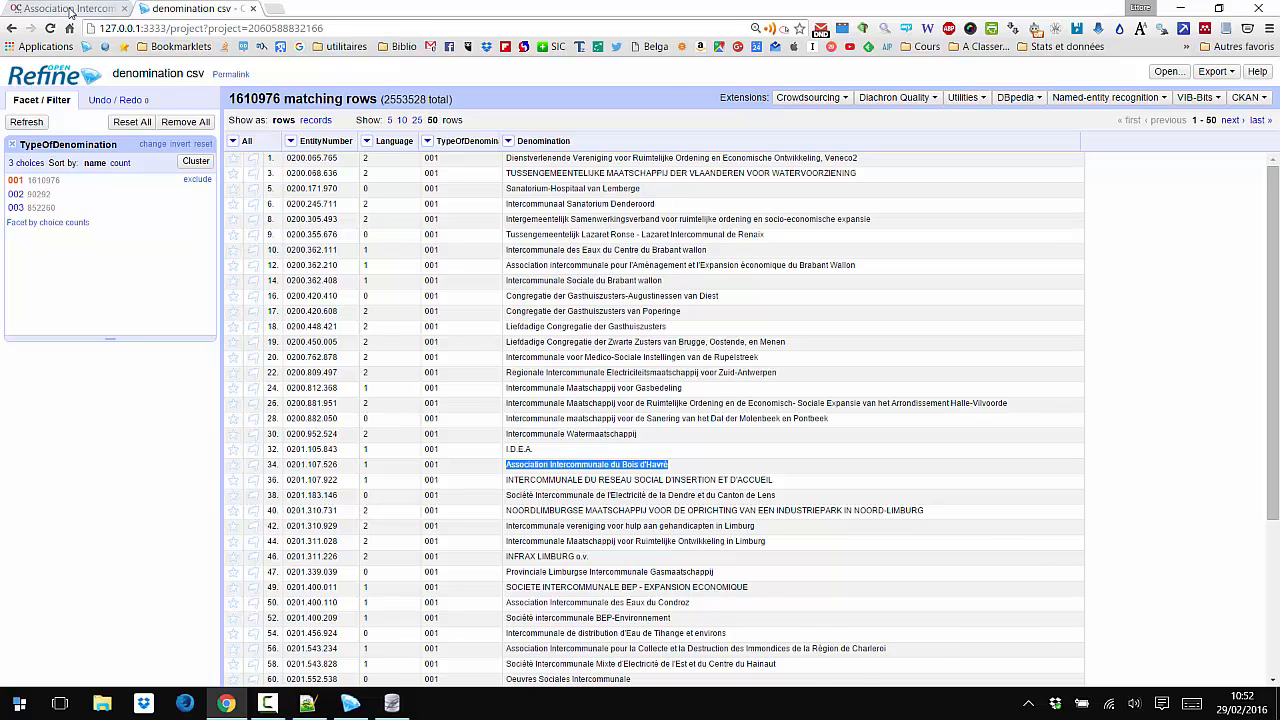
click(66, 8)
key(alt+Left)
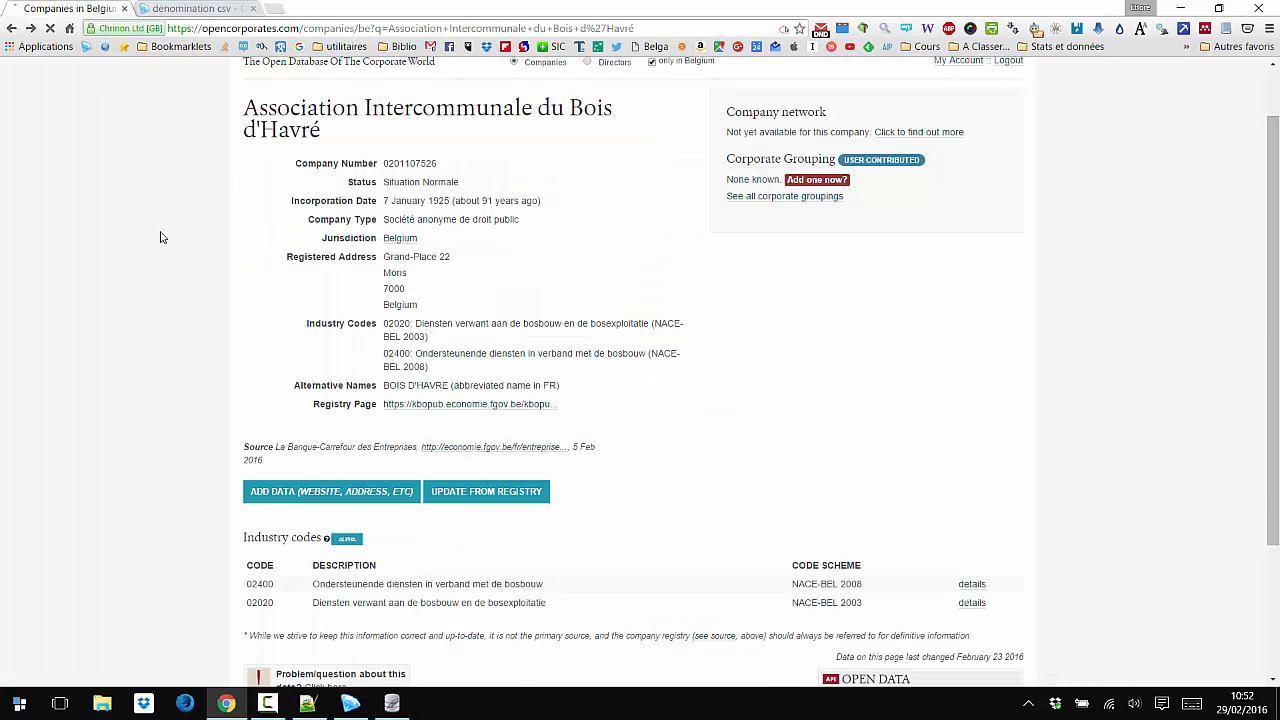
key(alt+Left)
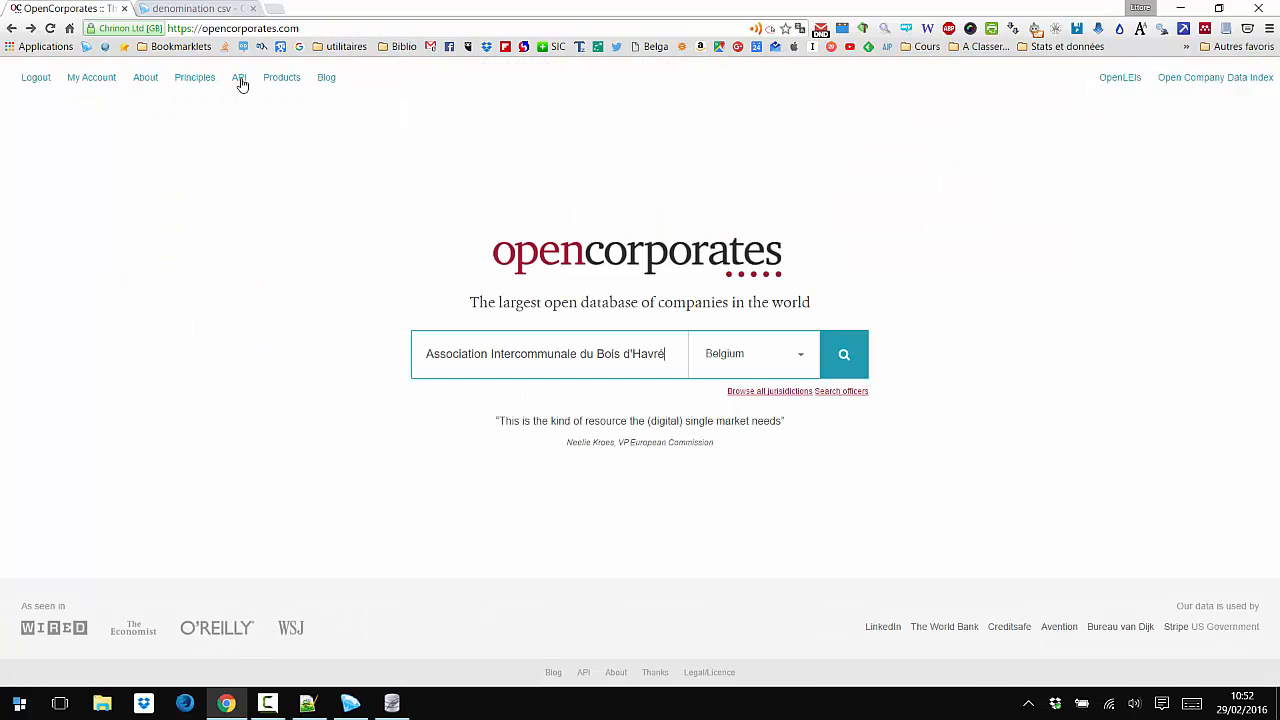
- Open the OpenCorporates API documentation and examine the company name in the example JSON response linked under Getting started
click(240, 80)
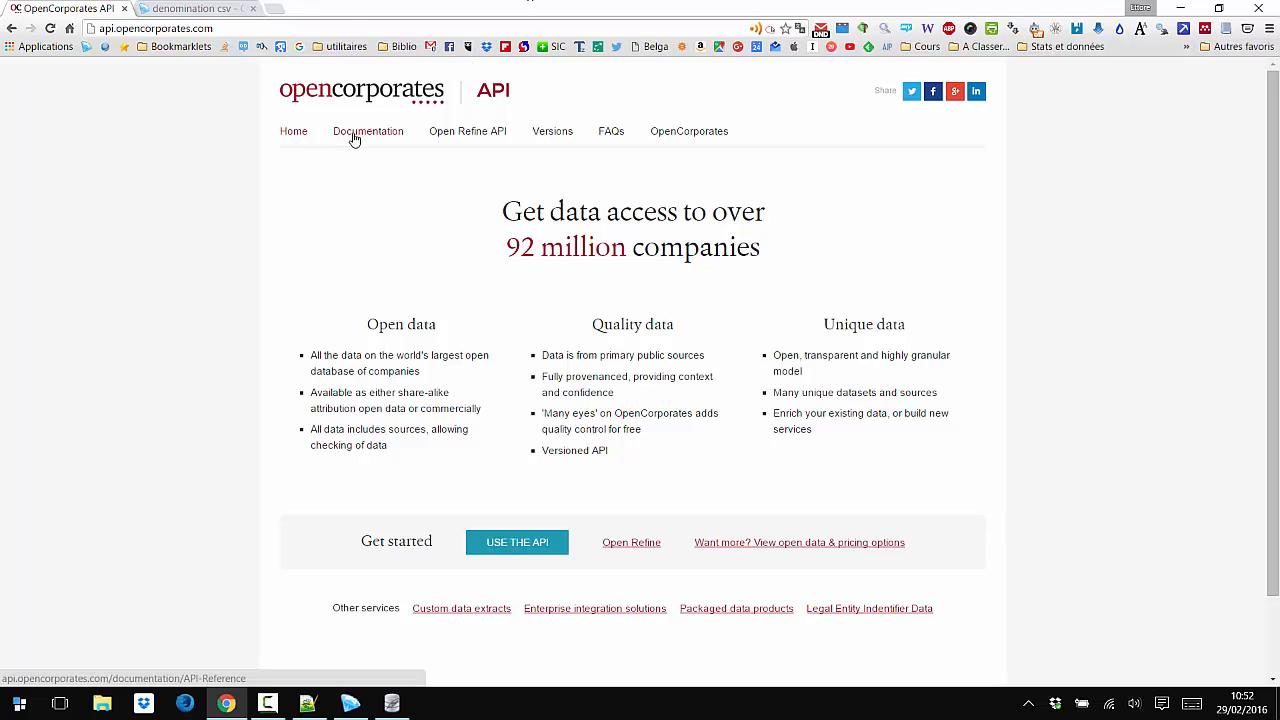
click(355, 133)
scroll(506, 212, down, 3)
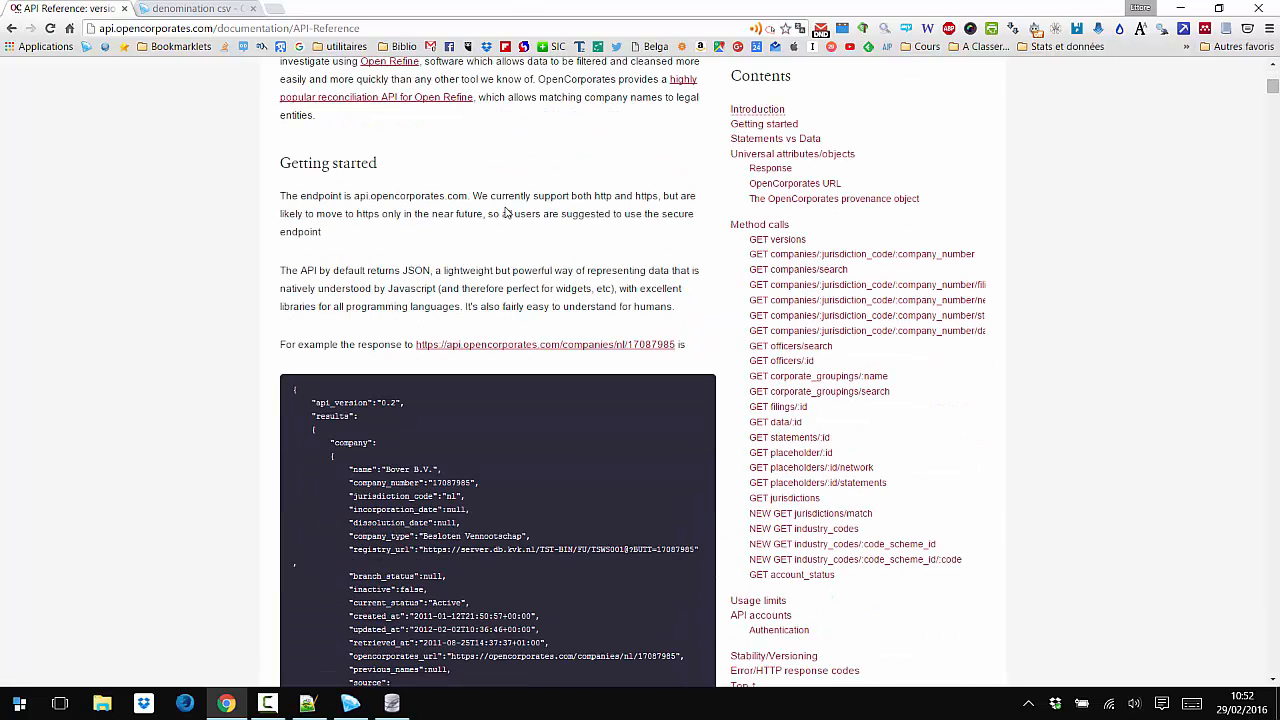
click(513, 348)
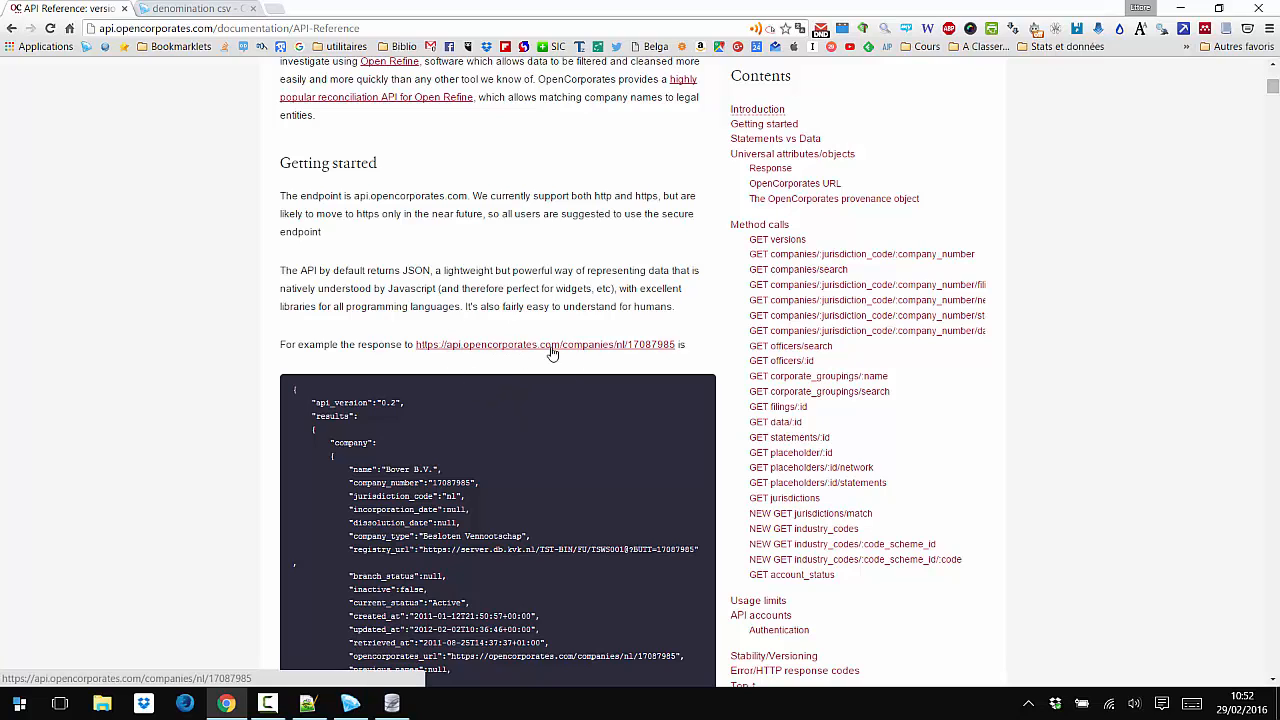
click(556, 350)
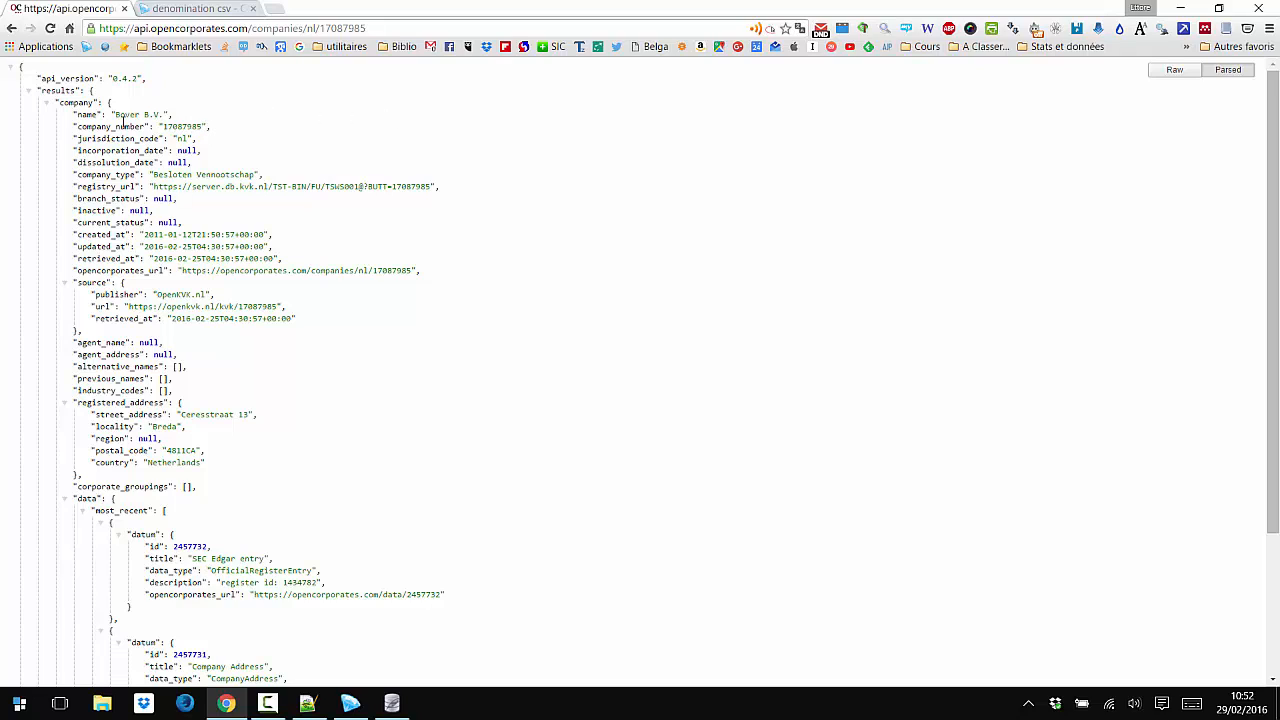
drag(110, 114, 153, 116)
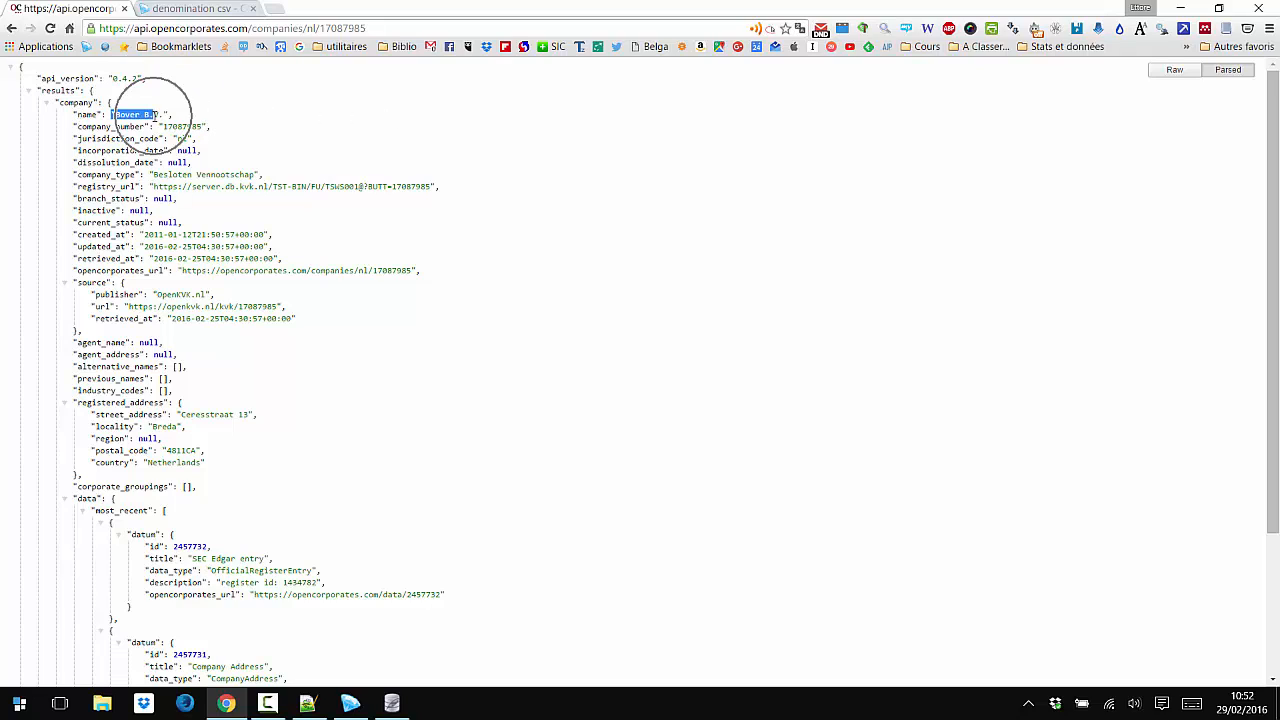
click(324, 146)
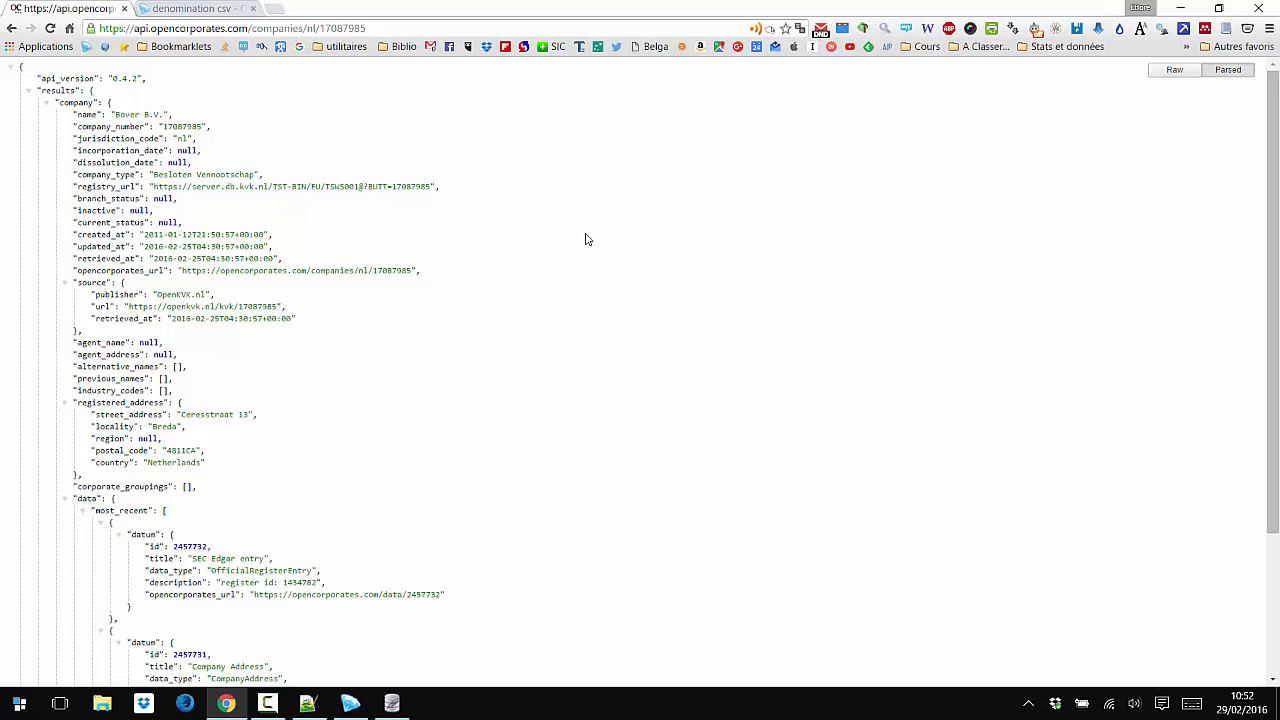
- Return to the API reference and open the Open Refine API documentation page
drag(518, 239, 419, 239)
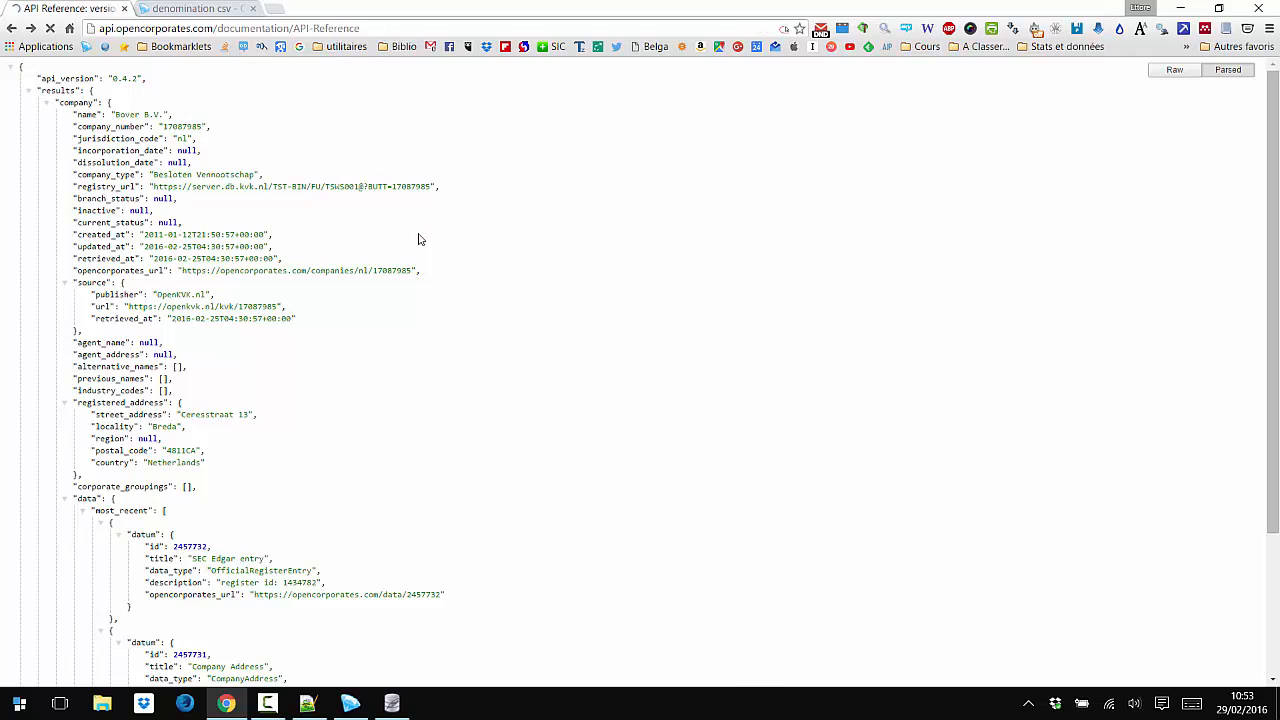
scroll(407, 214, up, 4)
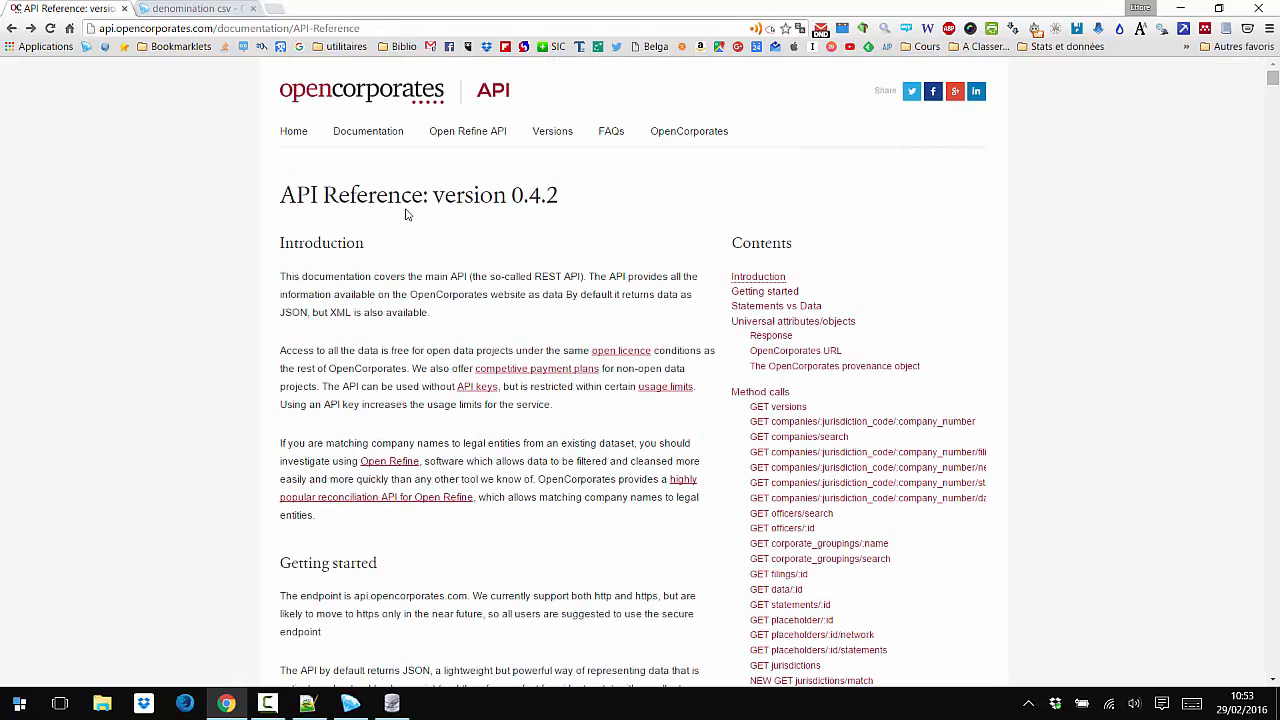
click(461, 136)
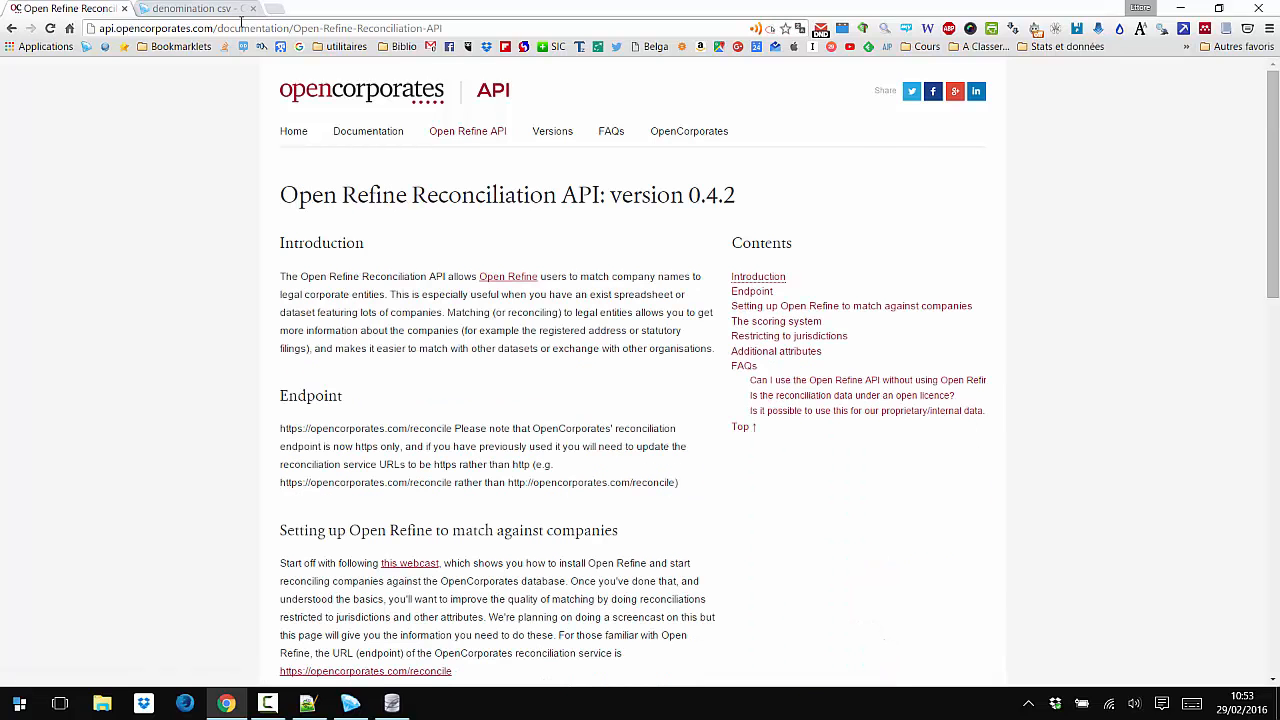
- Switch back to the OpenRefine project denomination csv and check its number of matching rows
click(200, 9)
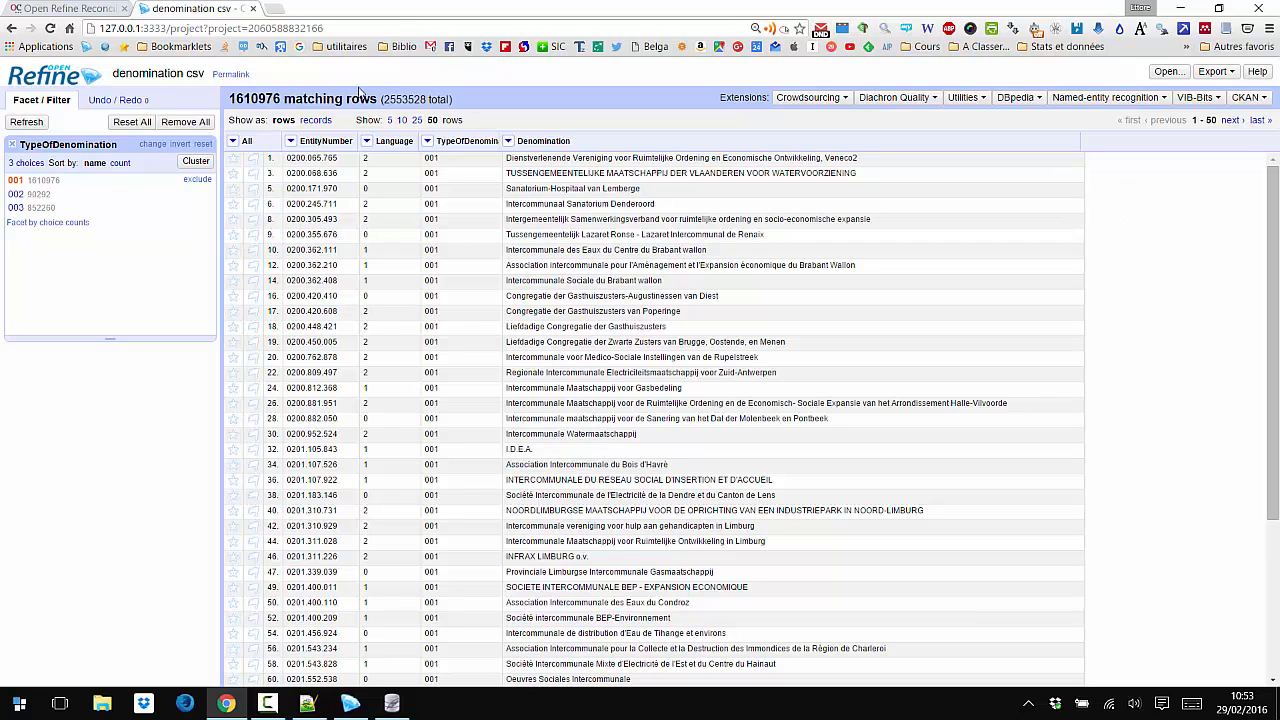
double_click(263, 97)
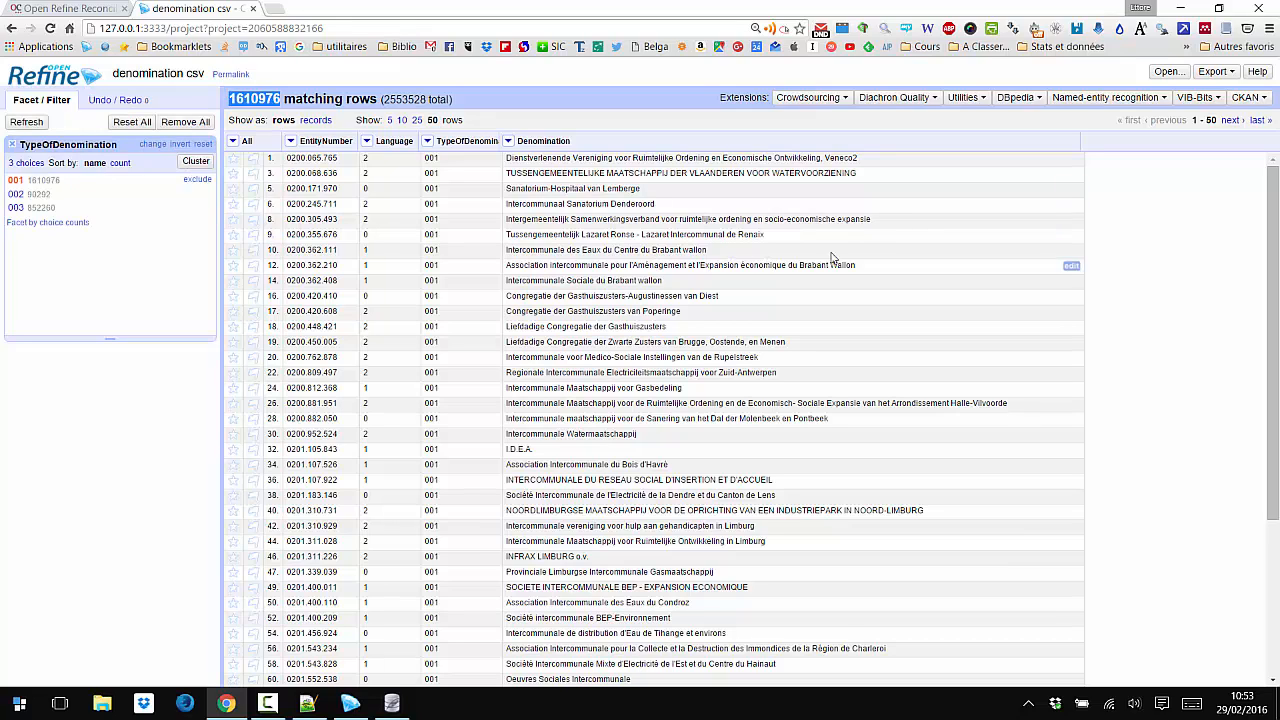
click(1225, 248)
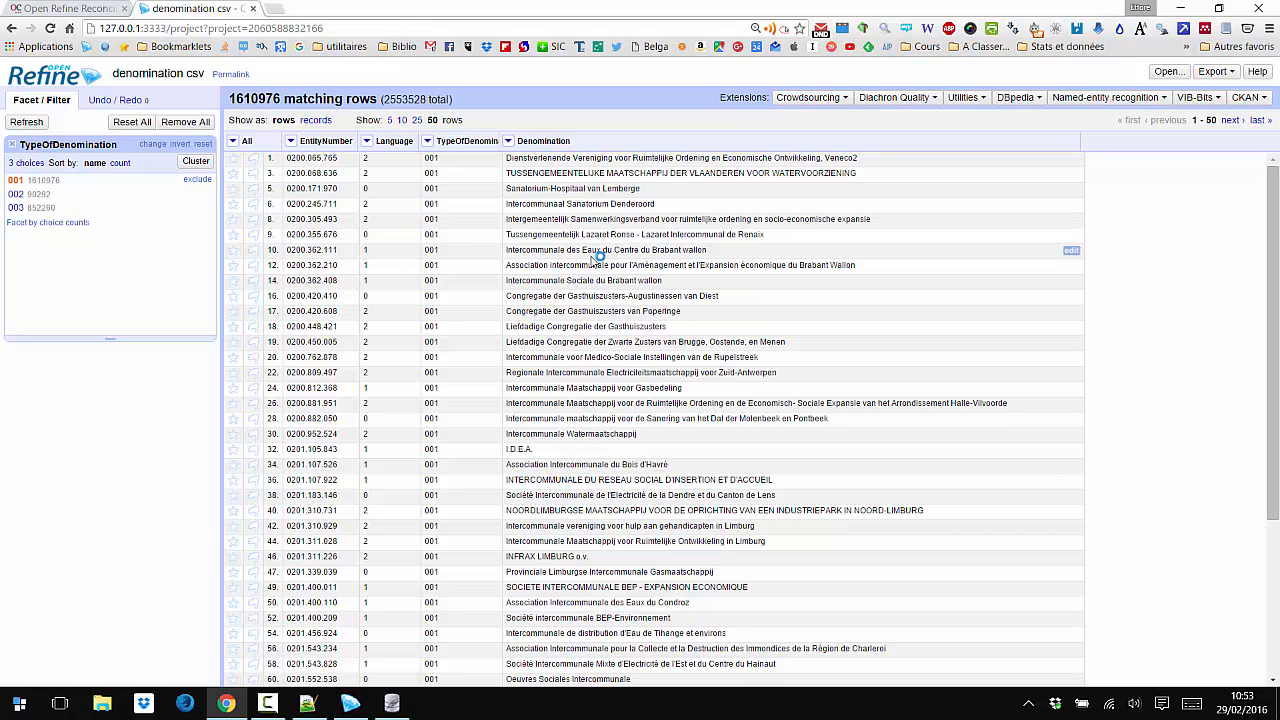
- Start adding a column based on the EntityNumber column and name it "random"
click(291, 141)
mouse_move(350, 216)
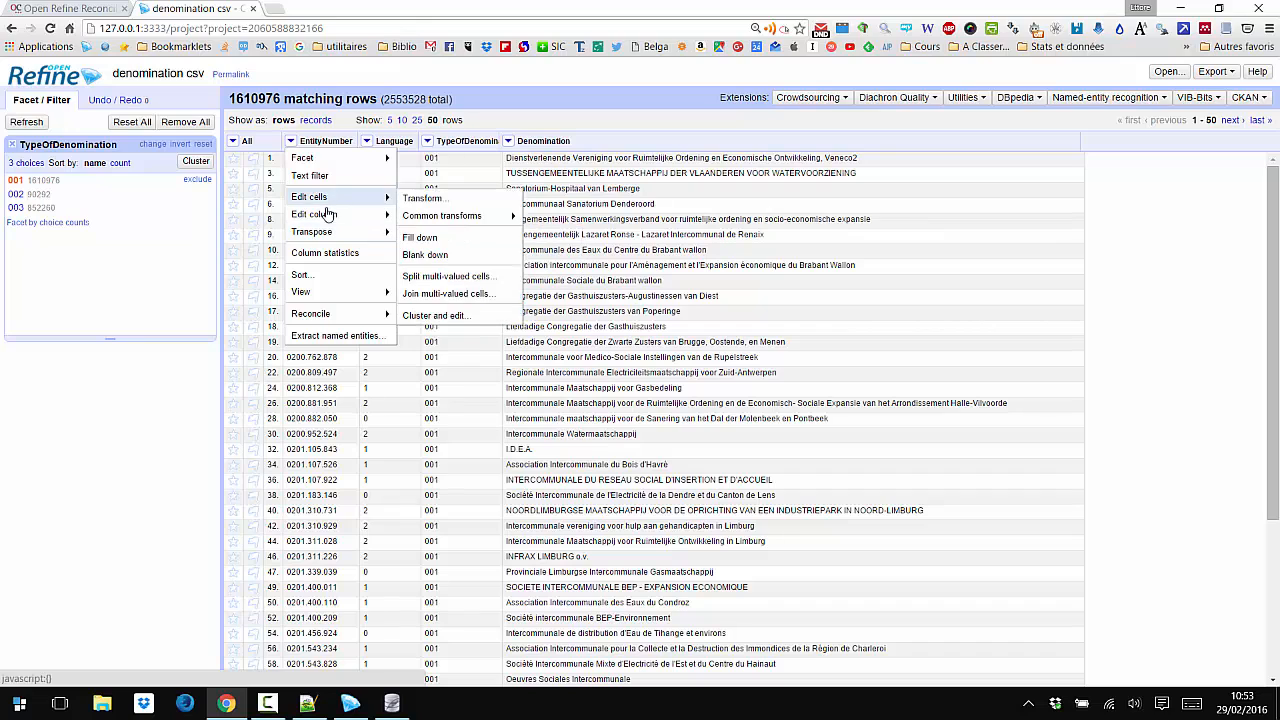
click(458, 240)
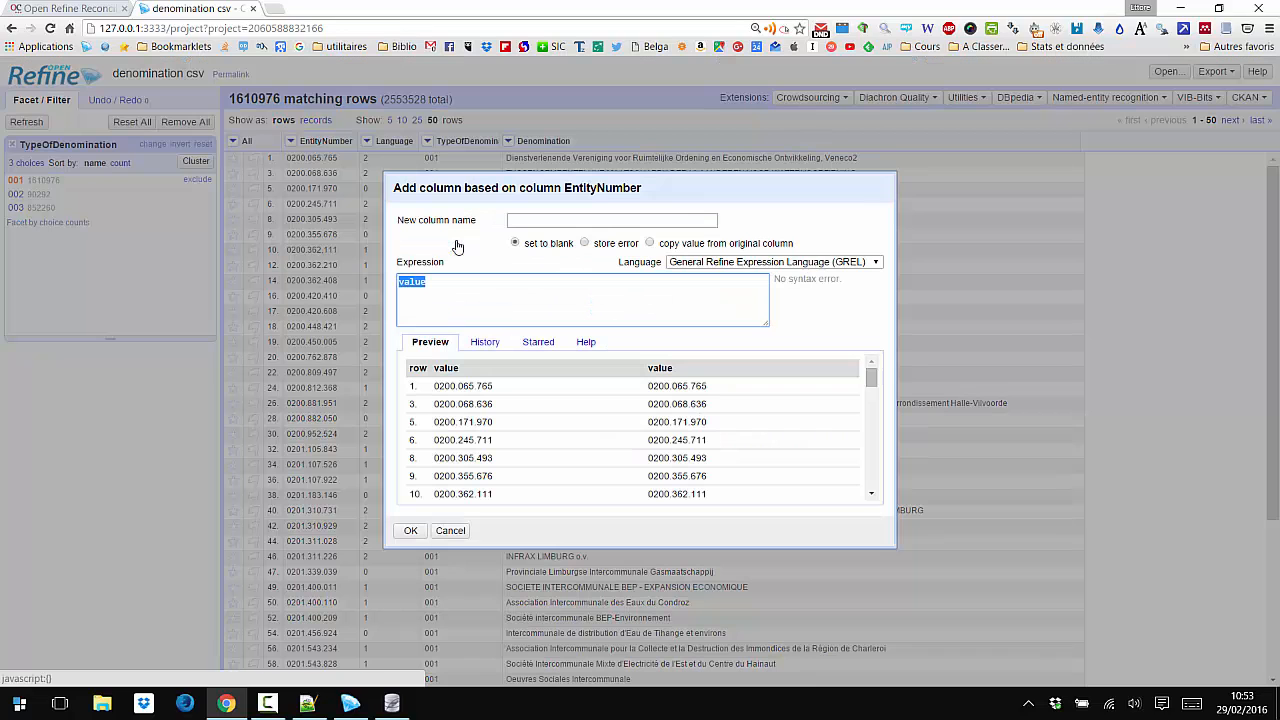
click(575, 221)
text(r)
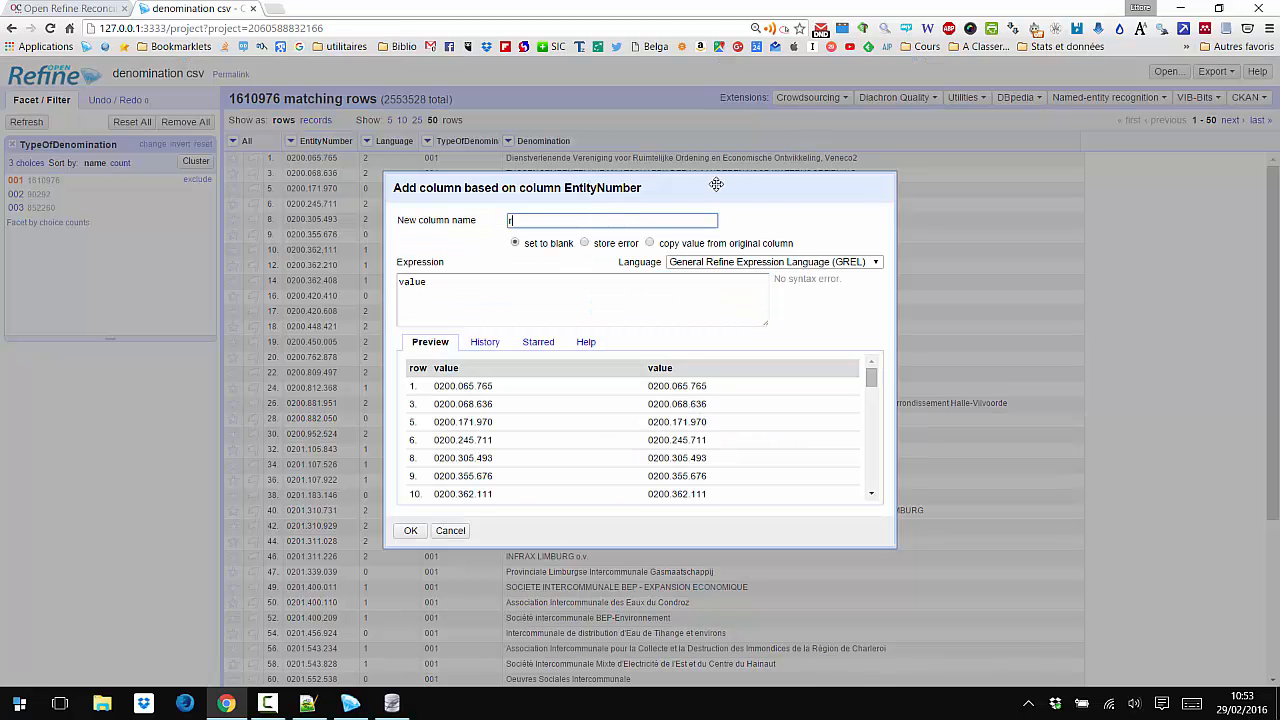
text(andom)
- Set the expression language to Python / Jython and replace the expression with "import random"
click(745, 264)
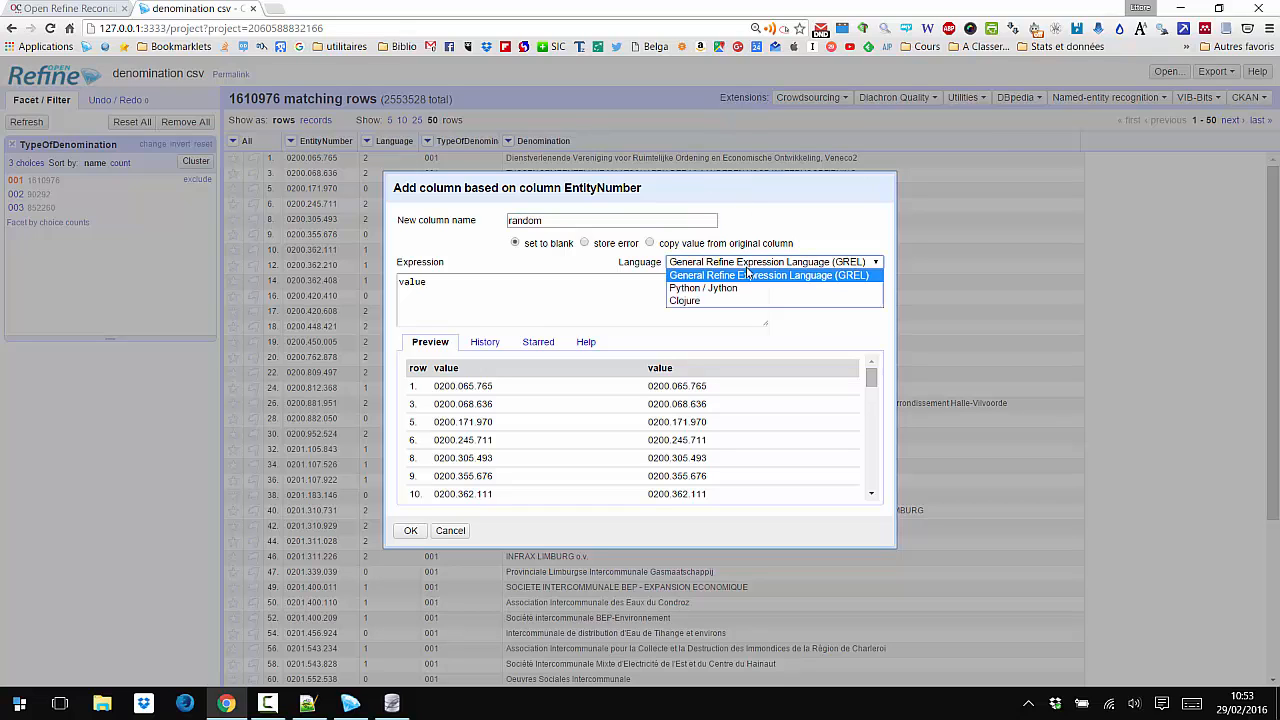
click(747, 289)
click(600, 289)
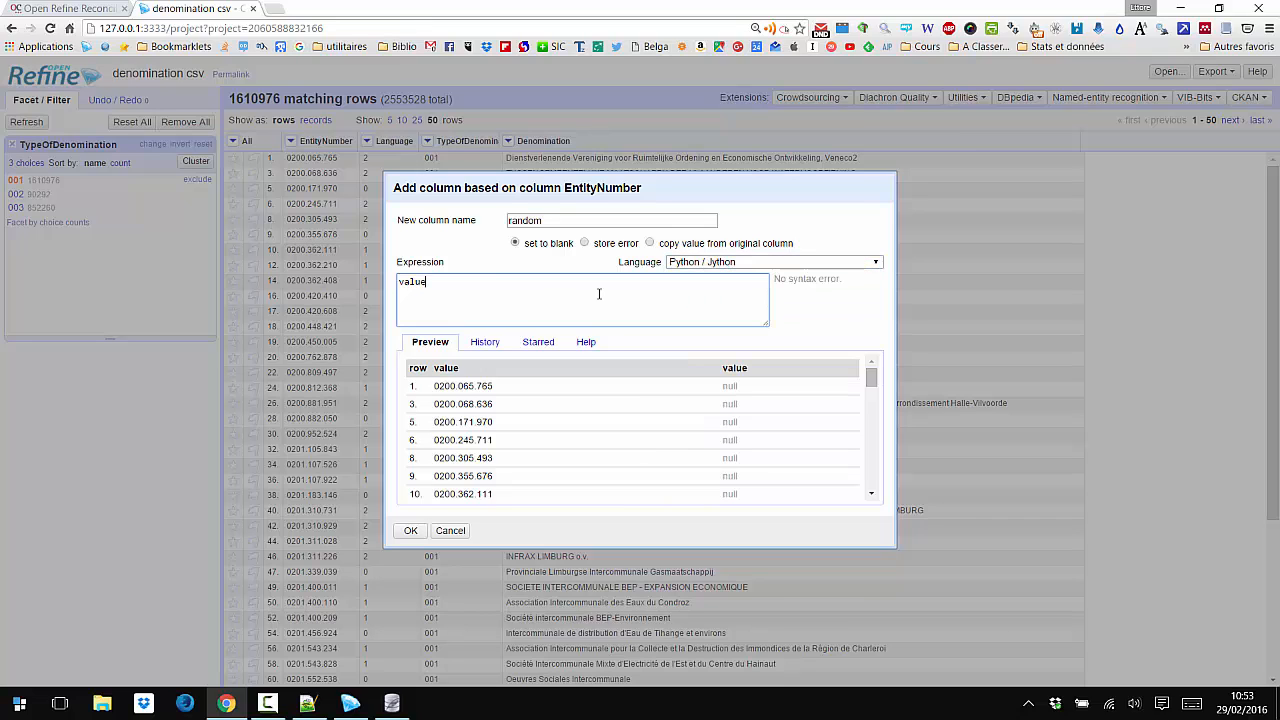
key(ctrl+a)
text(import random  )
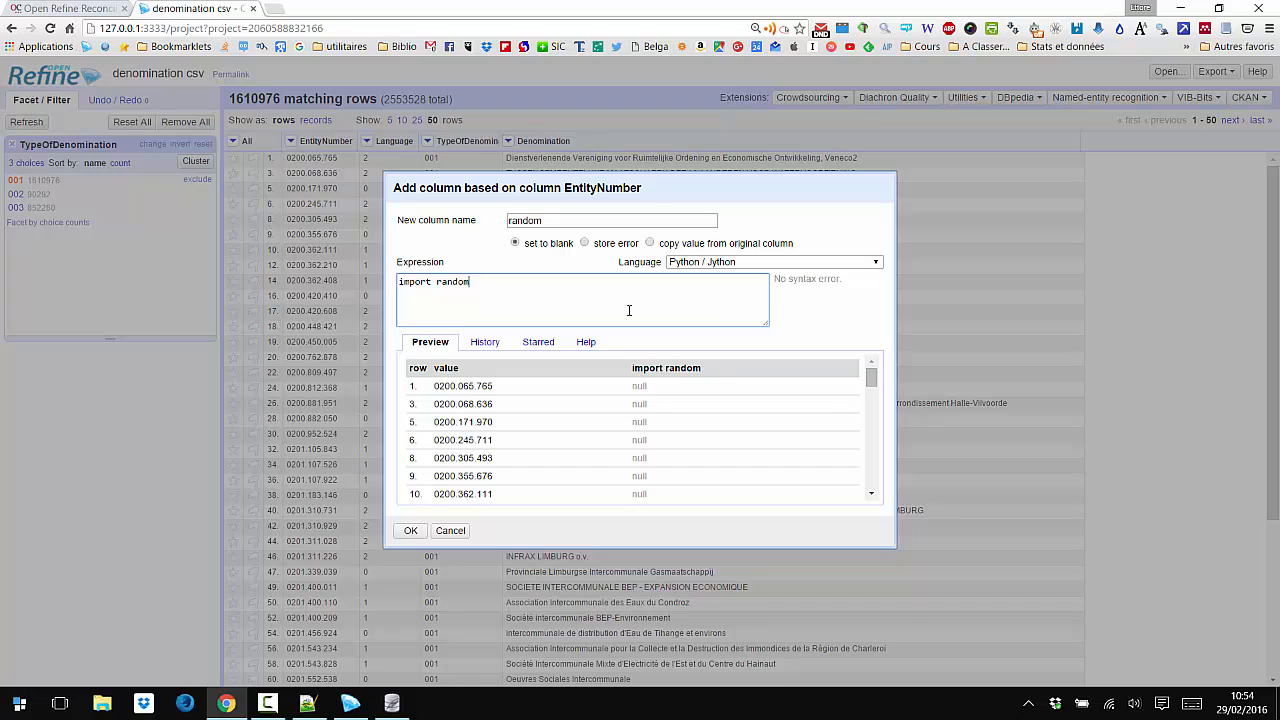
- Add the line "return random.randint()" below the import in the expression
text(retur)
key(BackSpace)
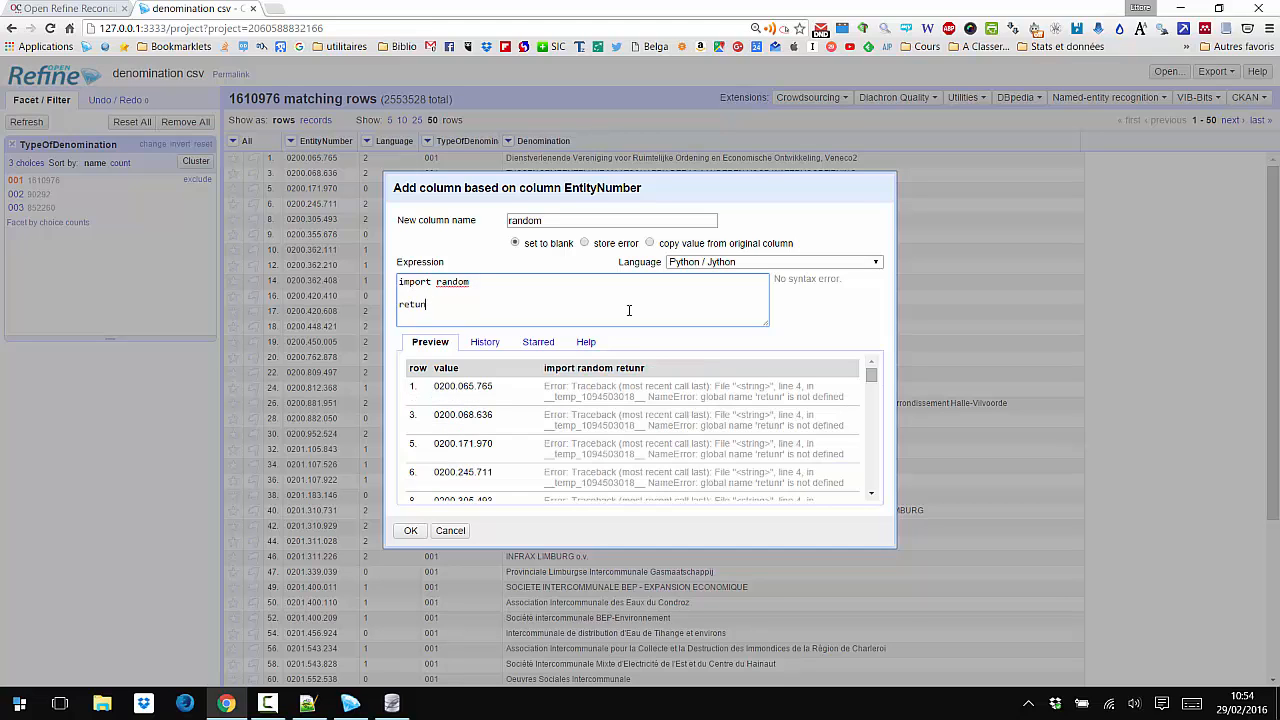
text(rn)
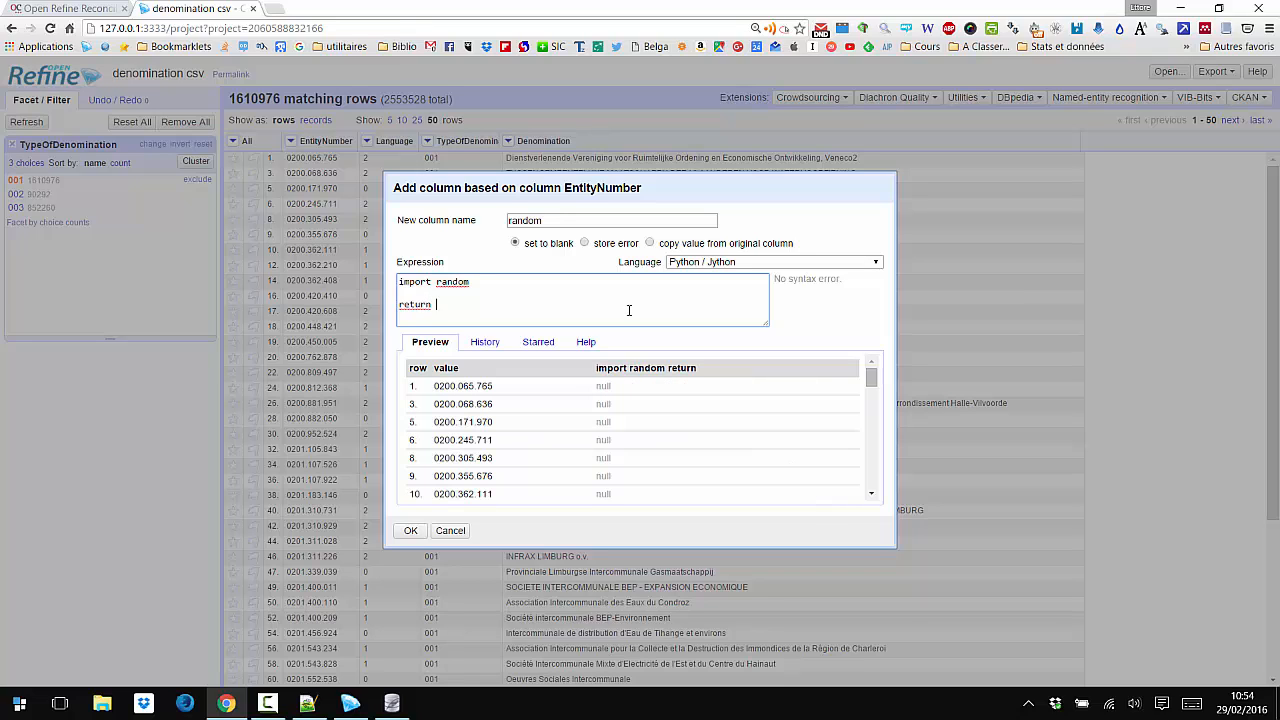
text( random)
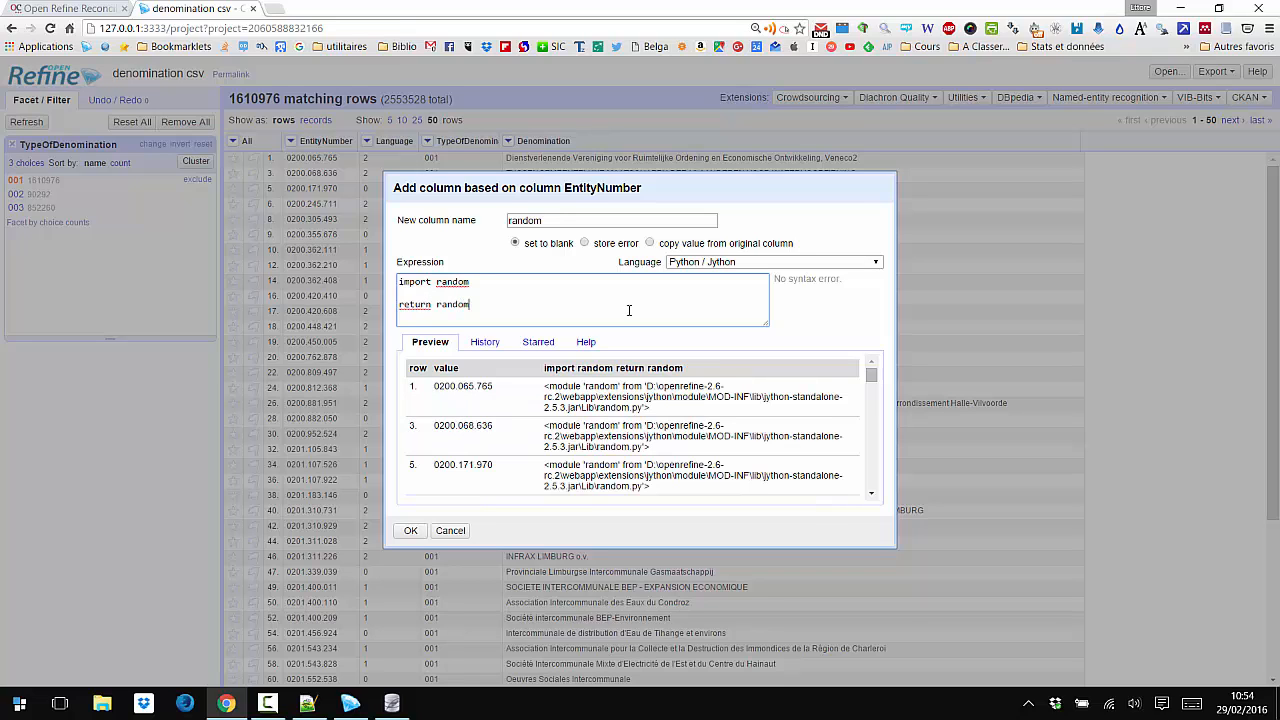
text(.randint)
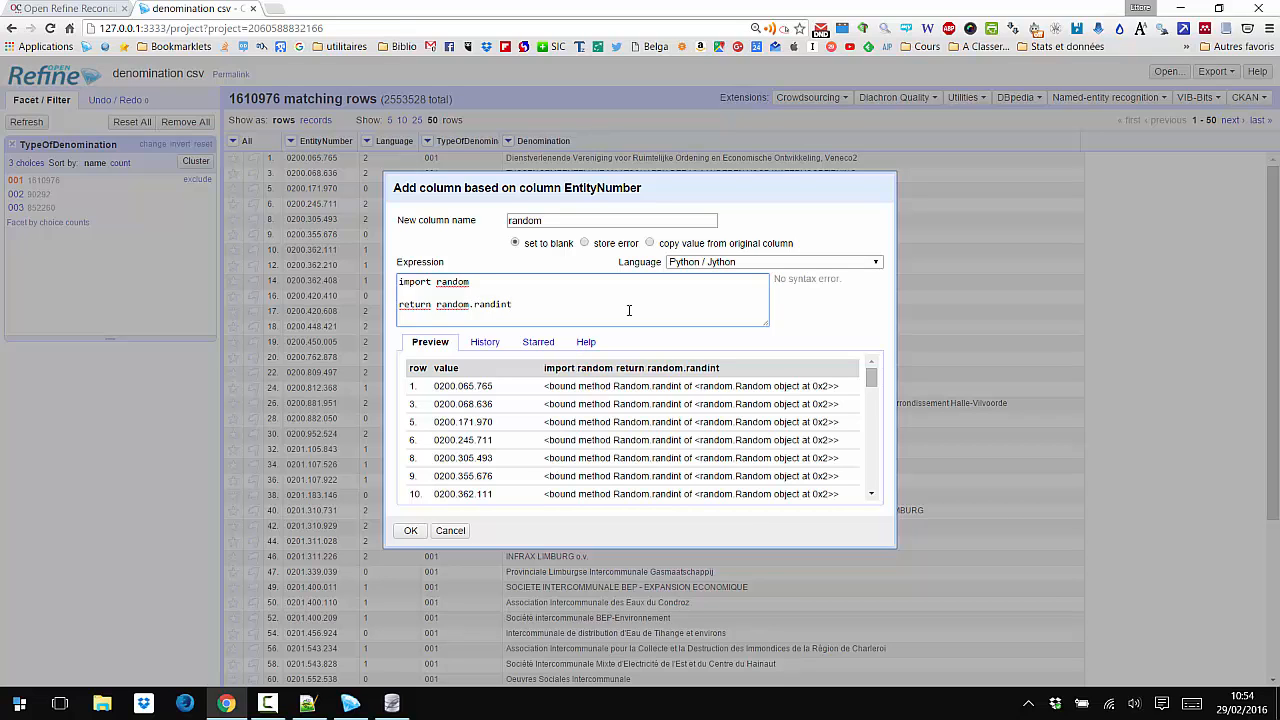
text(())
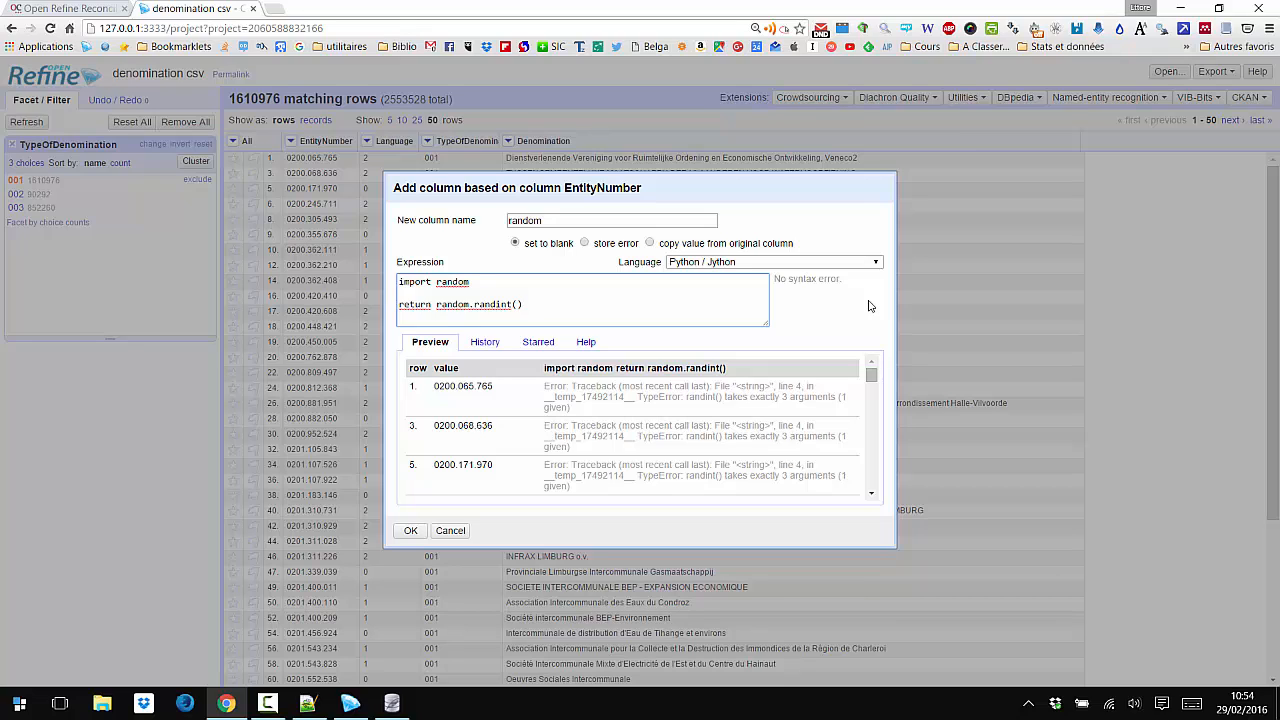
- Set the randint arguments to 1,2000000, check the preview values and create the column
text(1)
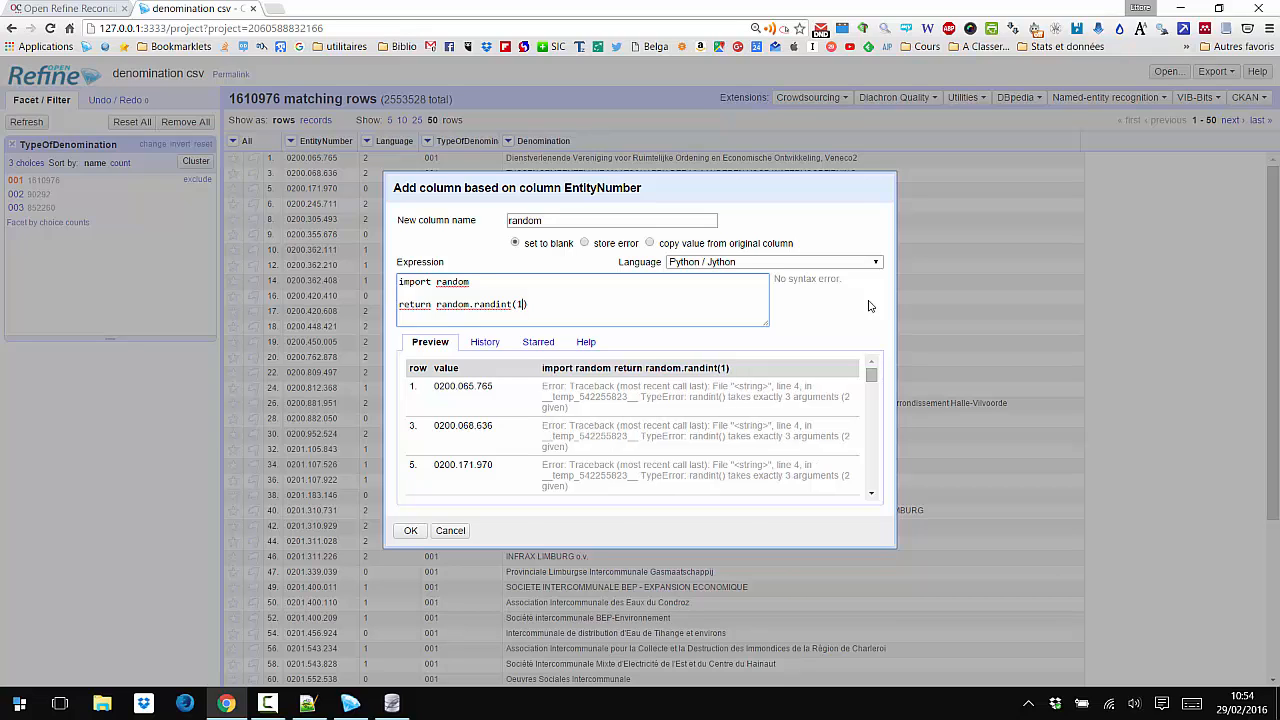
text(,)
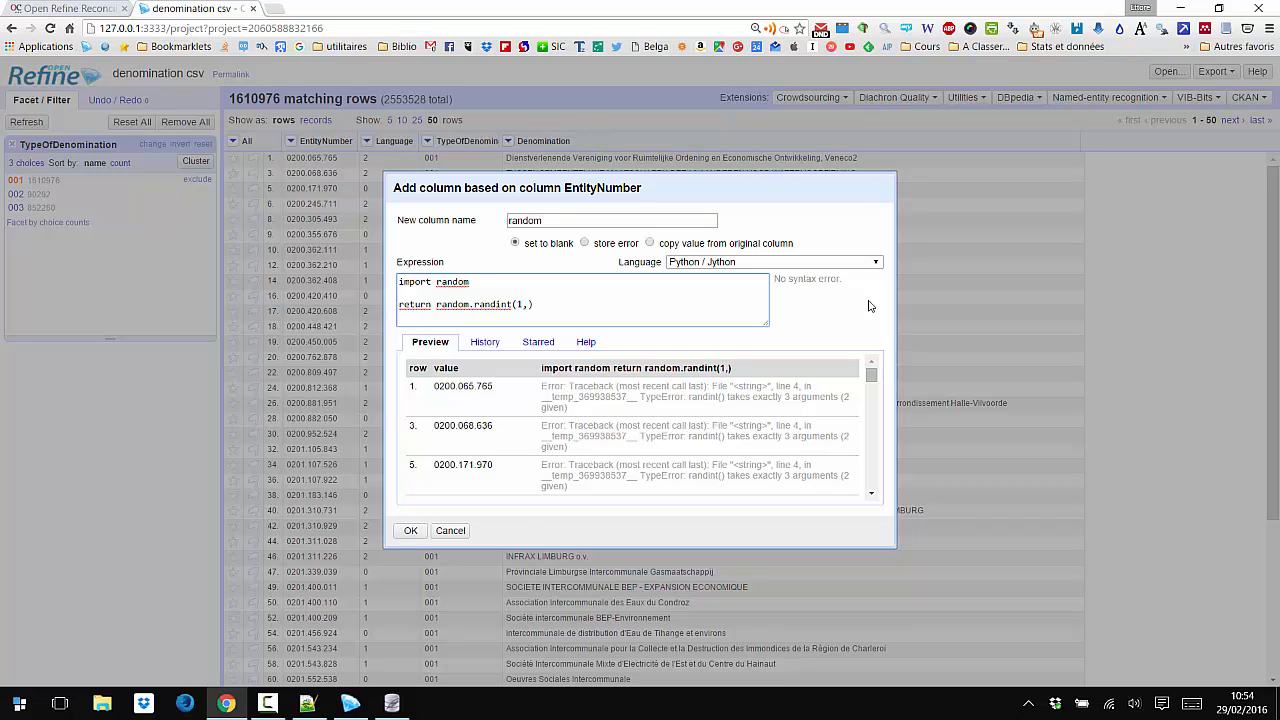
text(2000)
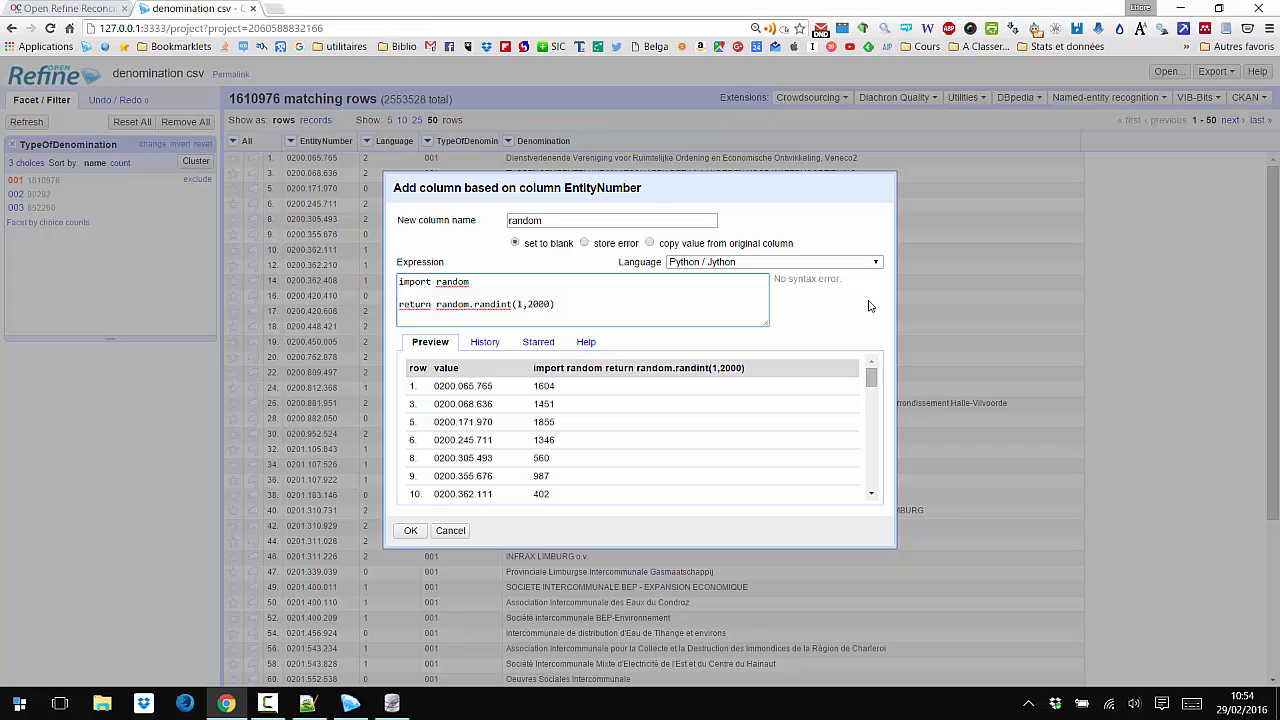
text(000)
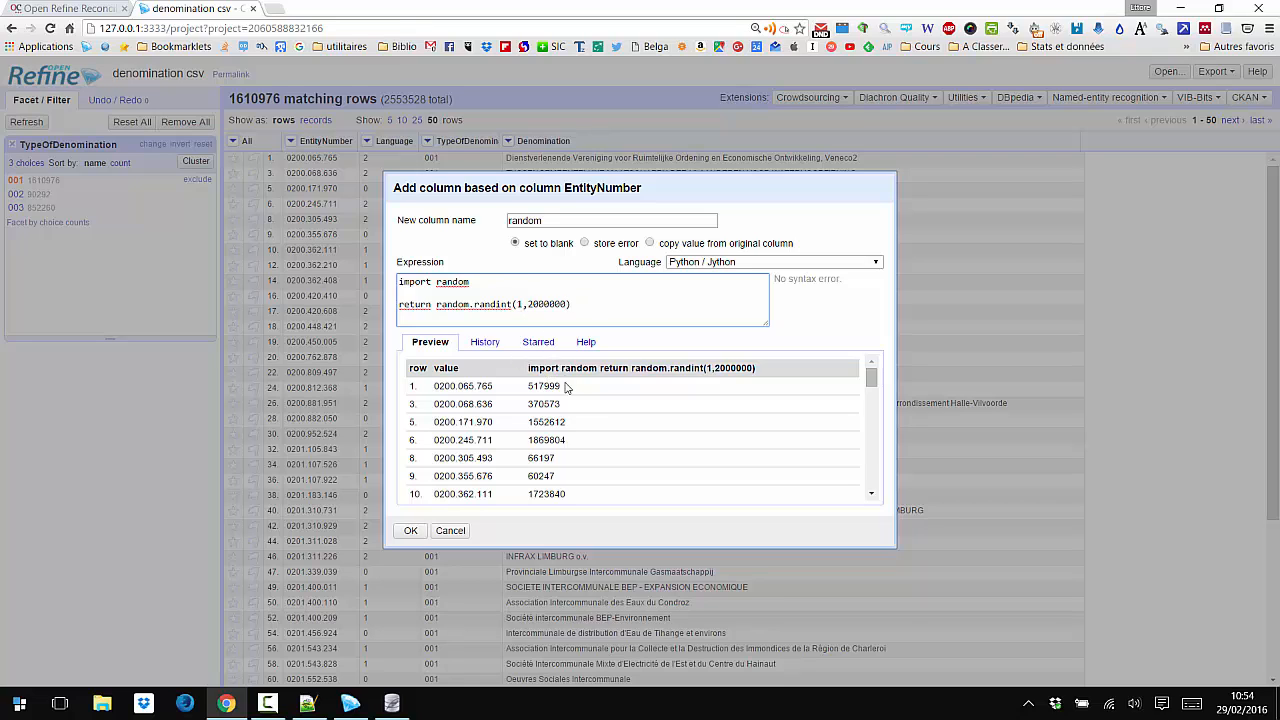
scroll(590, 418, down, 2)
scroll(593, 413, down, 6)
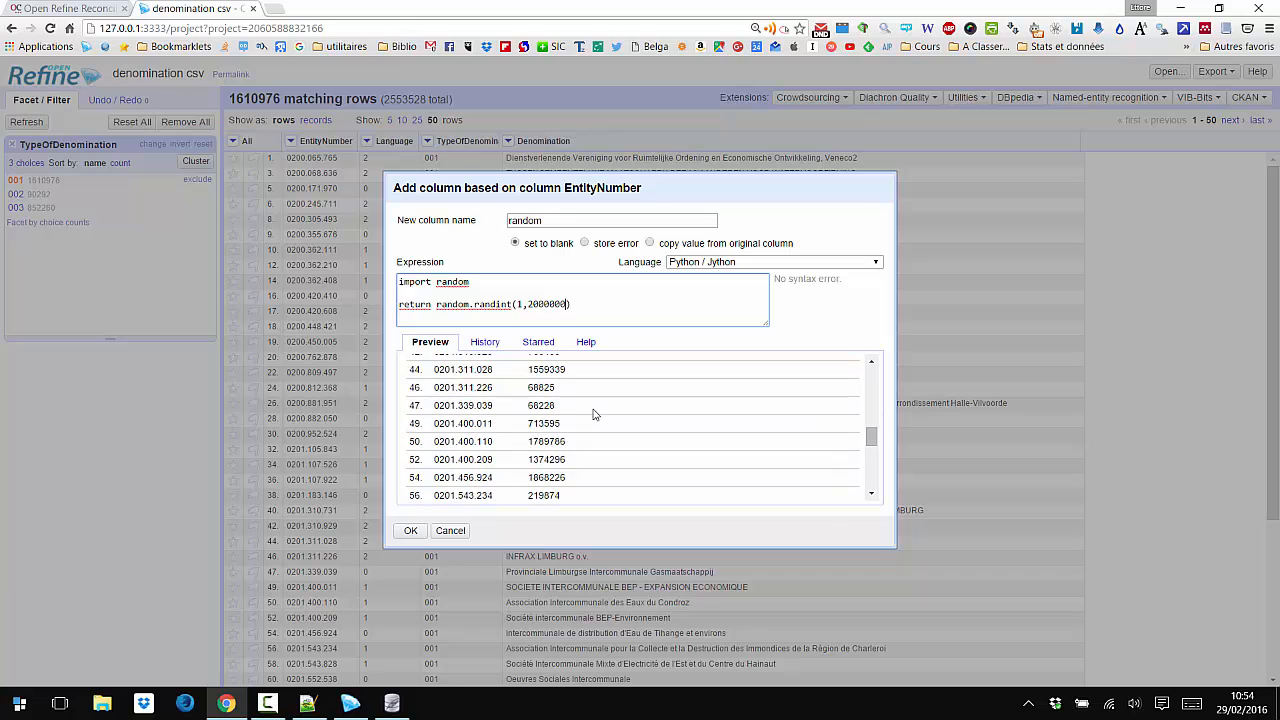
click(410, 531)
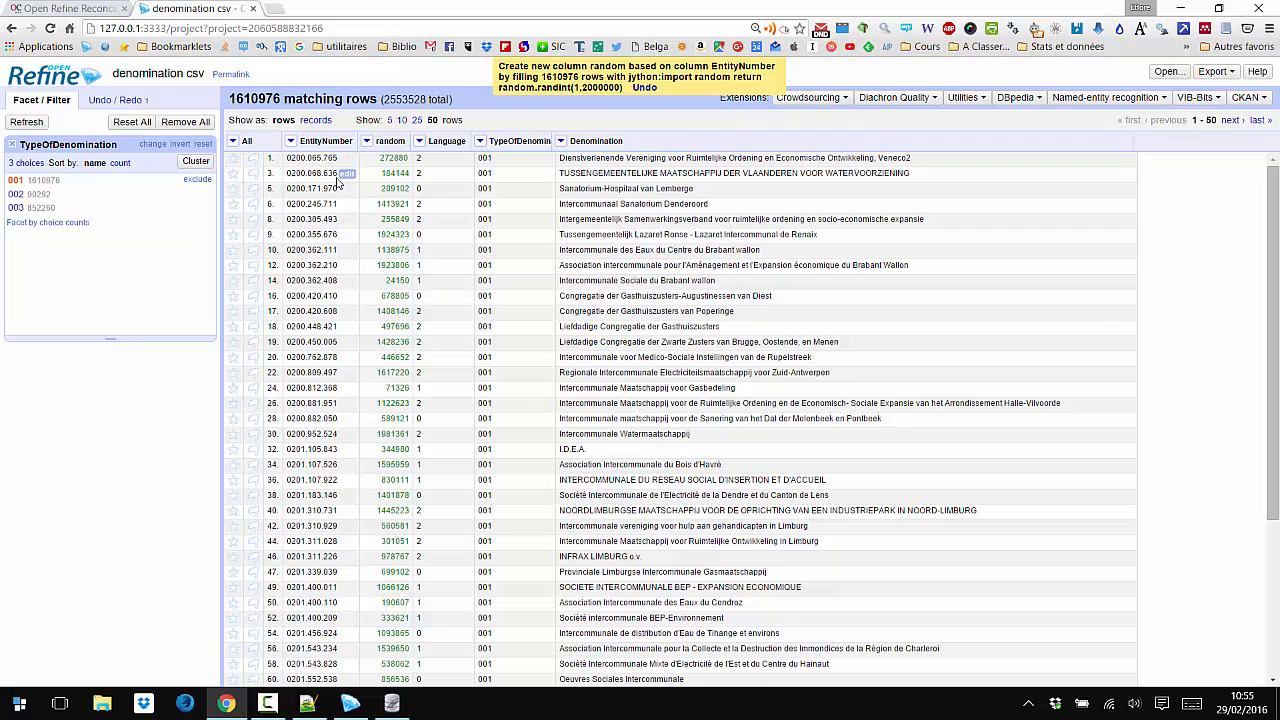
- Sort the random column as numbers, smallest first, and reorder the rows permanently
click(367, 141)
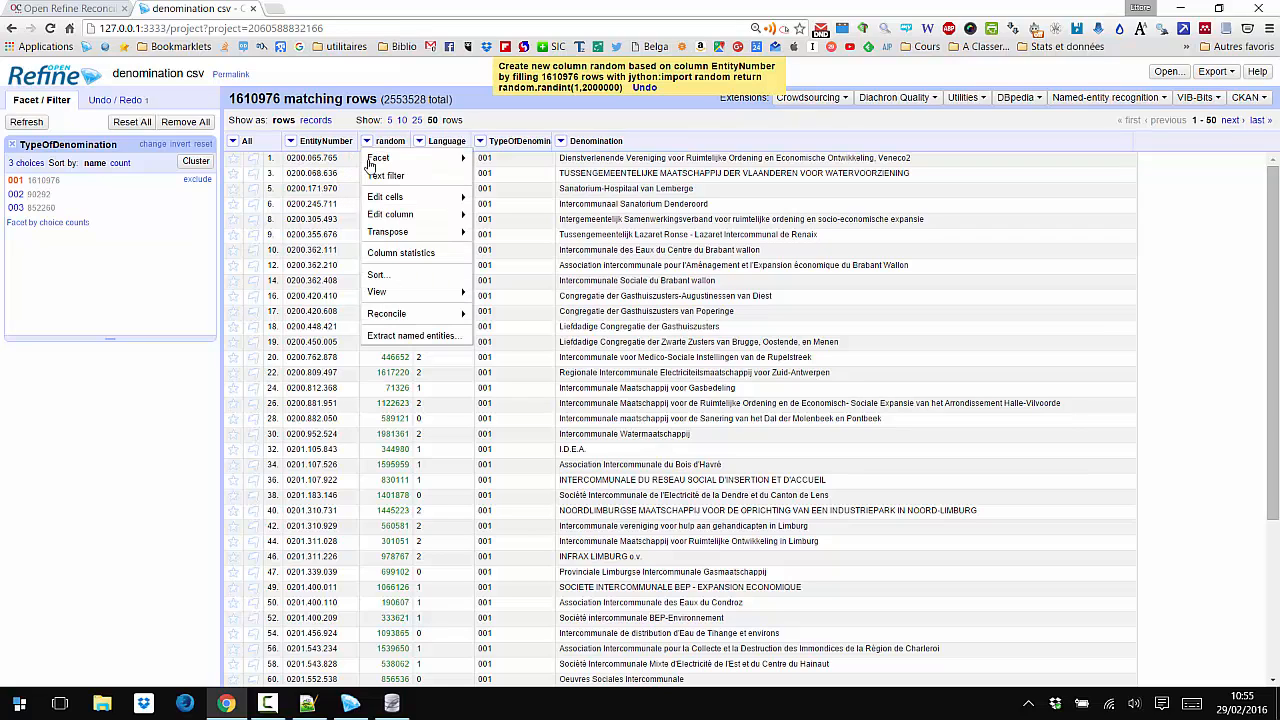
click(377, 276)
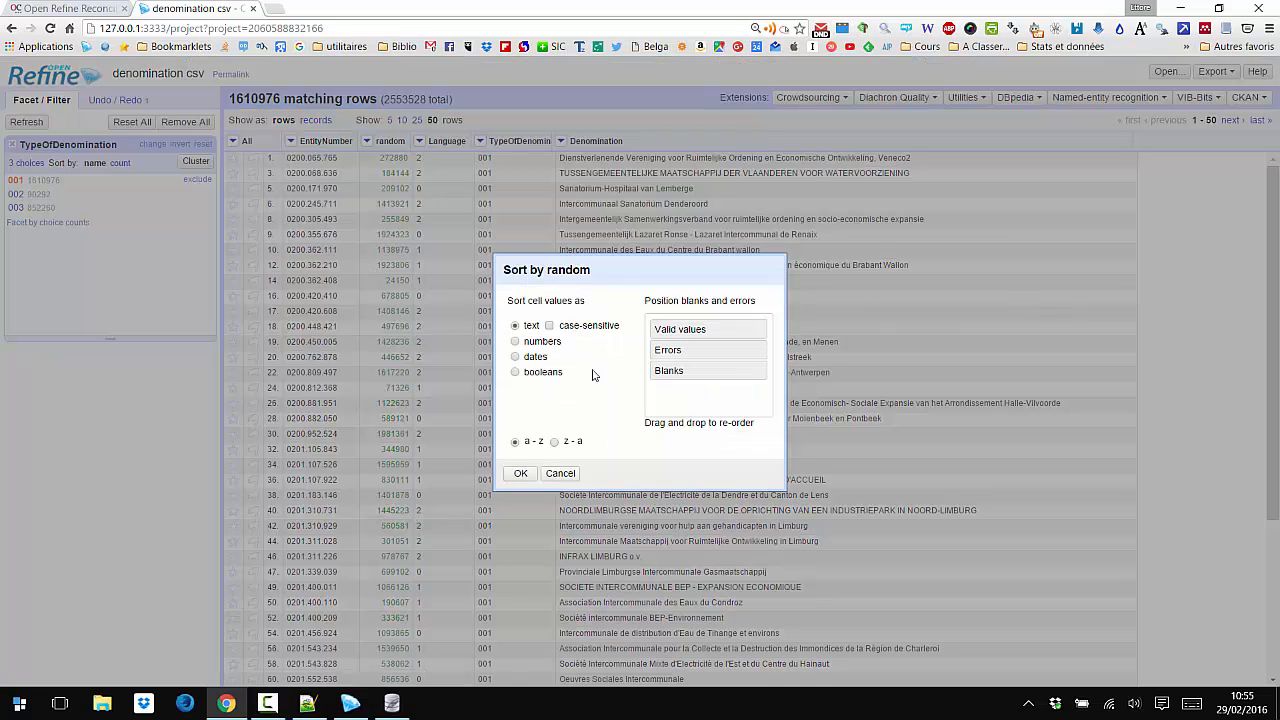
click(515, 341)
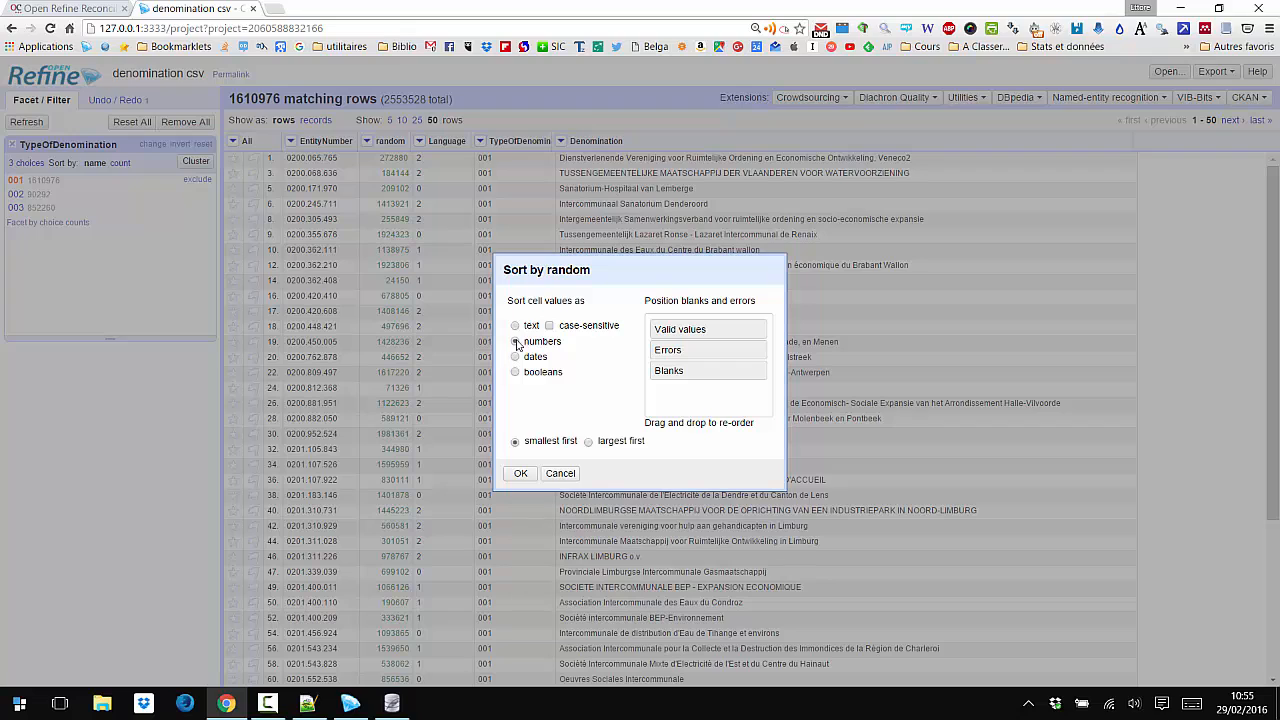
click(521, 473)
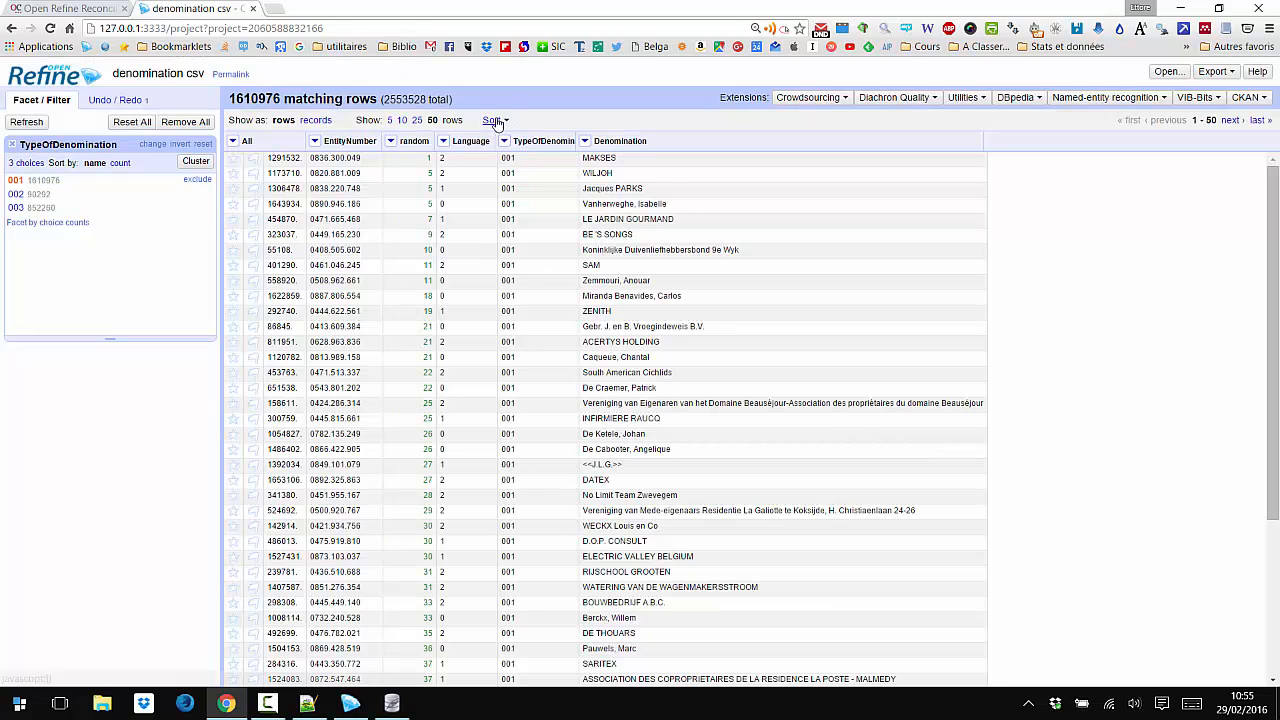
click(493, 120)
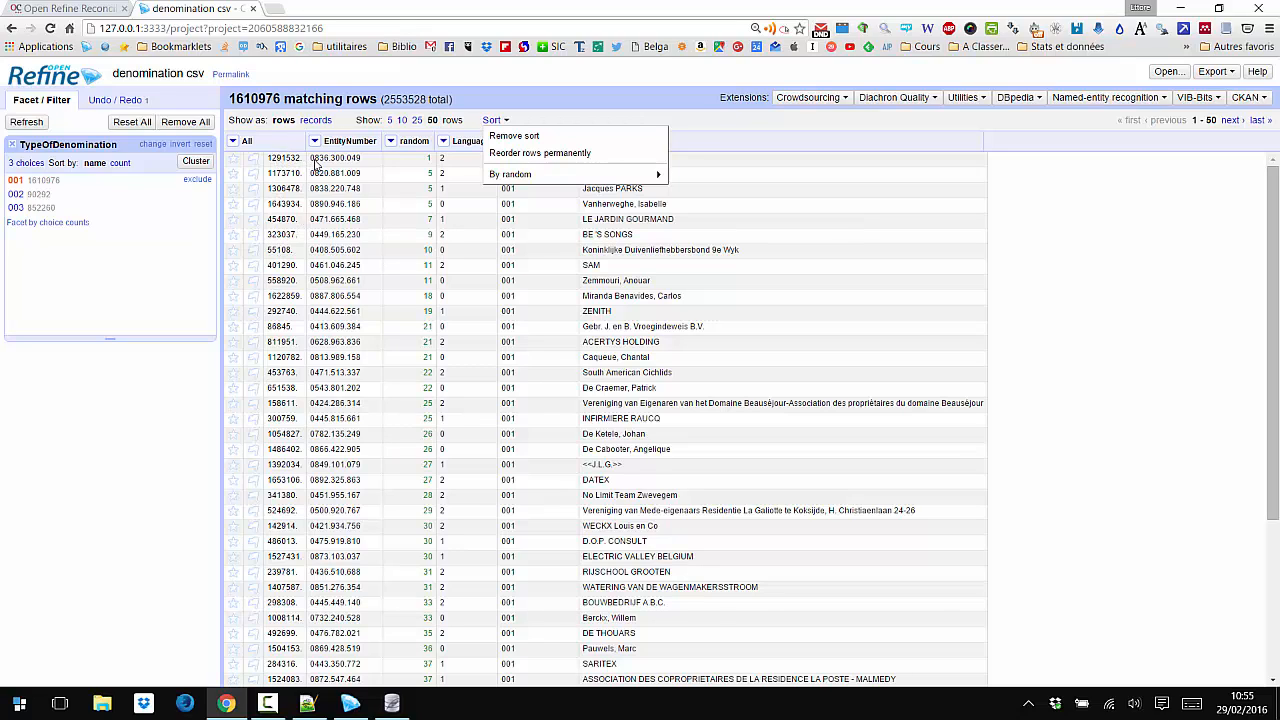
click(521, 162)
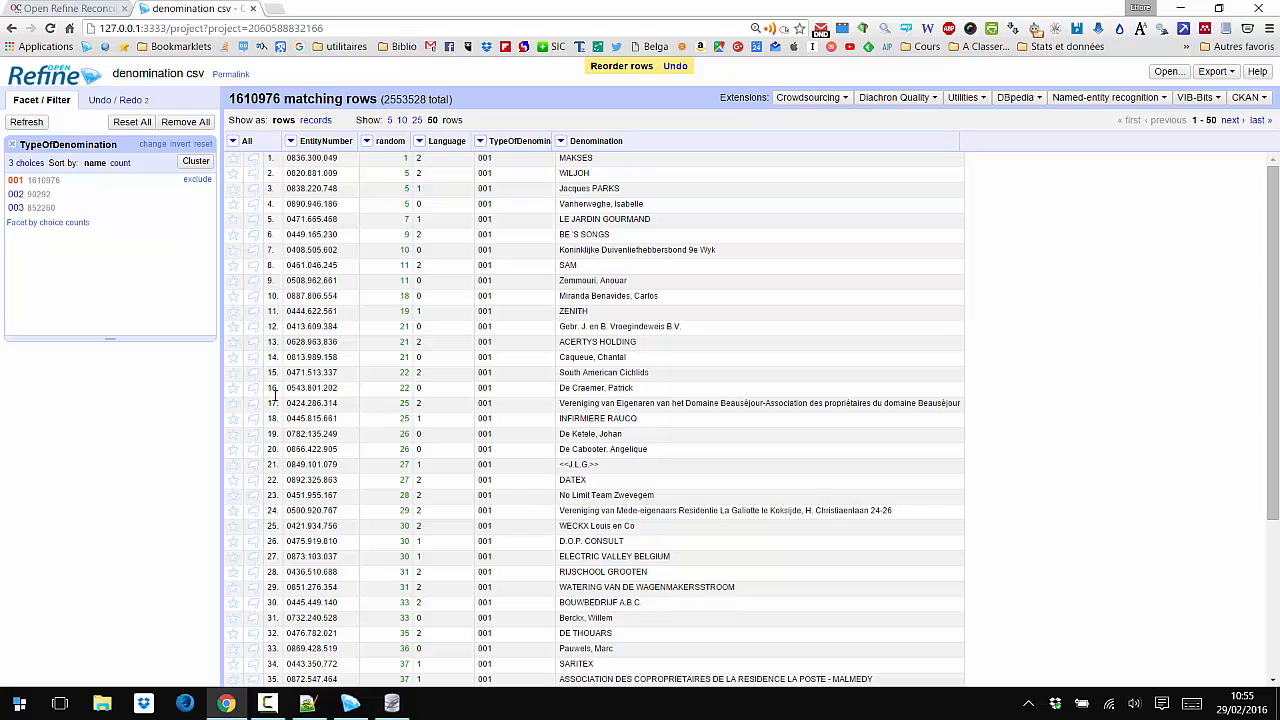
- Add a custom text facet on the random column with the GREL expression row.index<10 and keep only the true rows
click(366, 140)
mouse_move(380, 158)
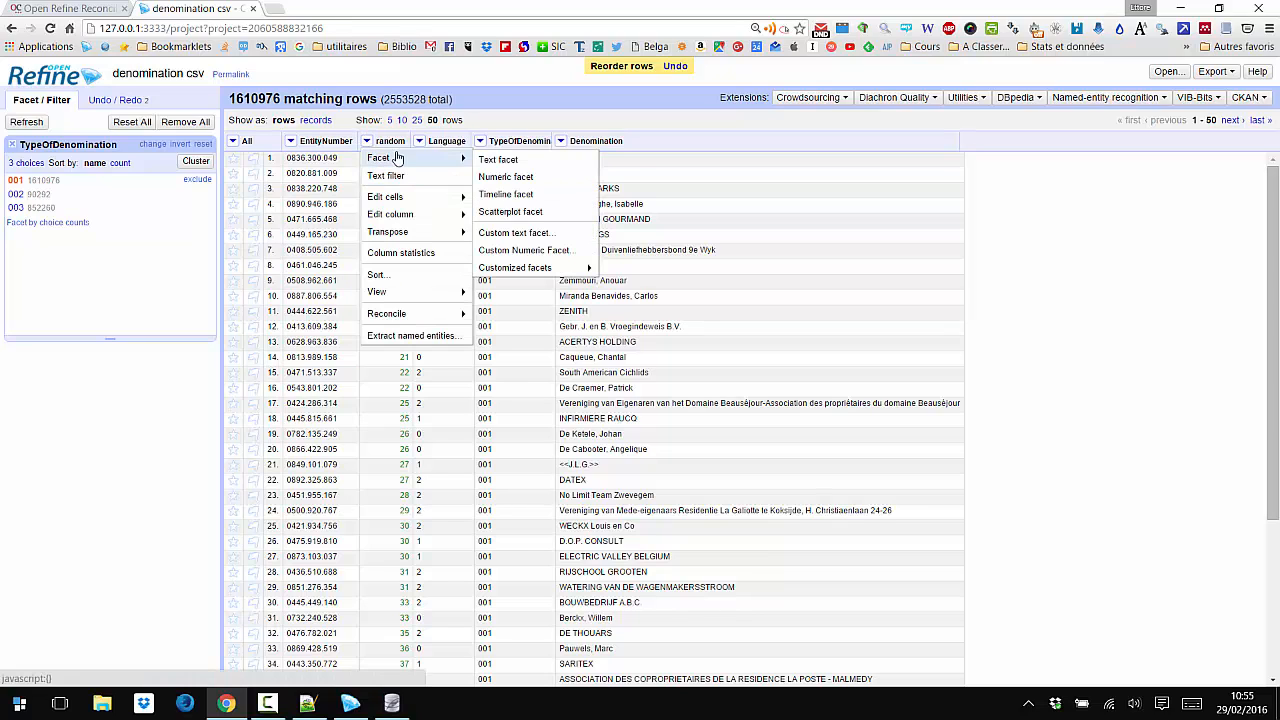
click(515, 233)
click(541, 261)
click(709, 242)
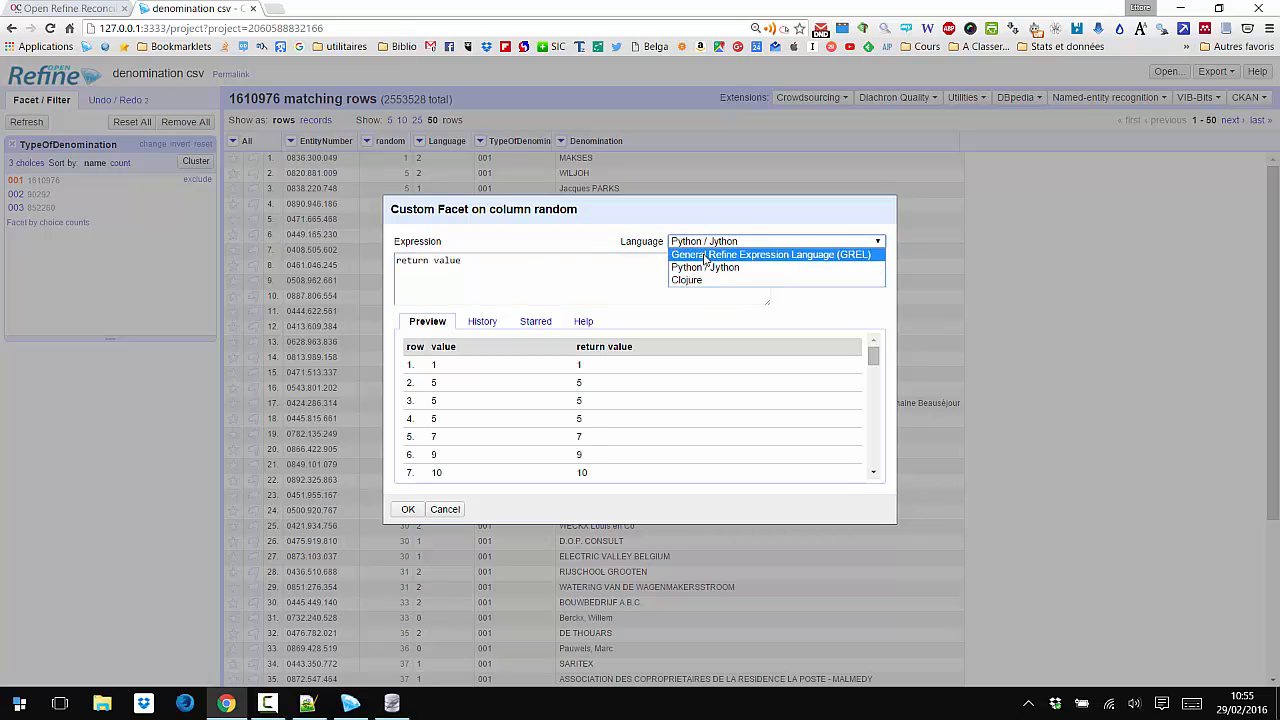
click(708, 254)
triple_click(569, 266)
text(ro)
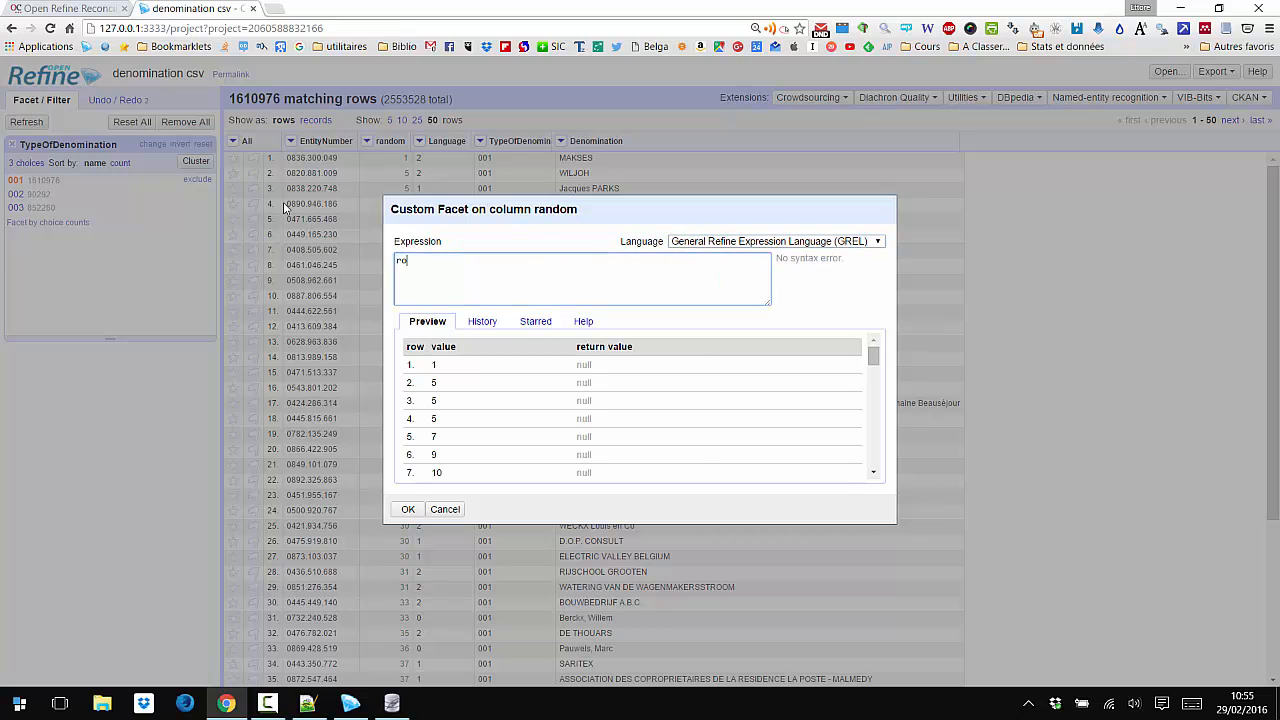
text(w.index)
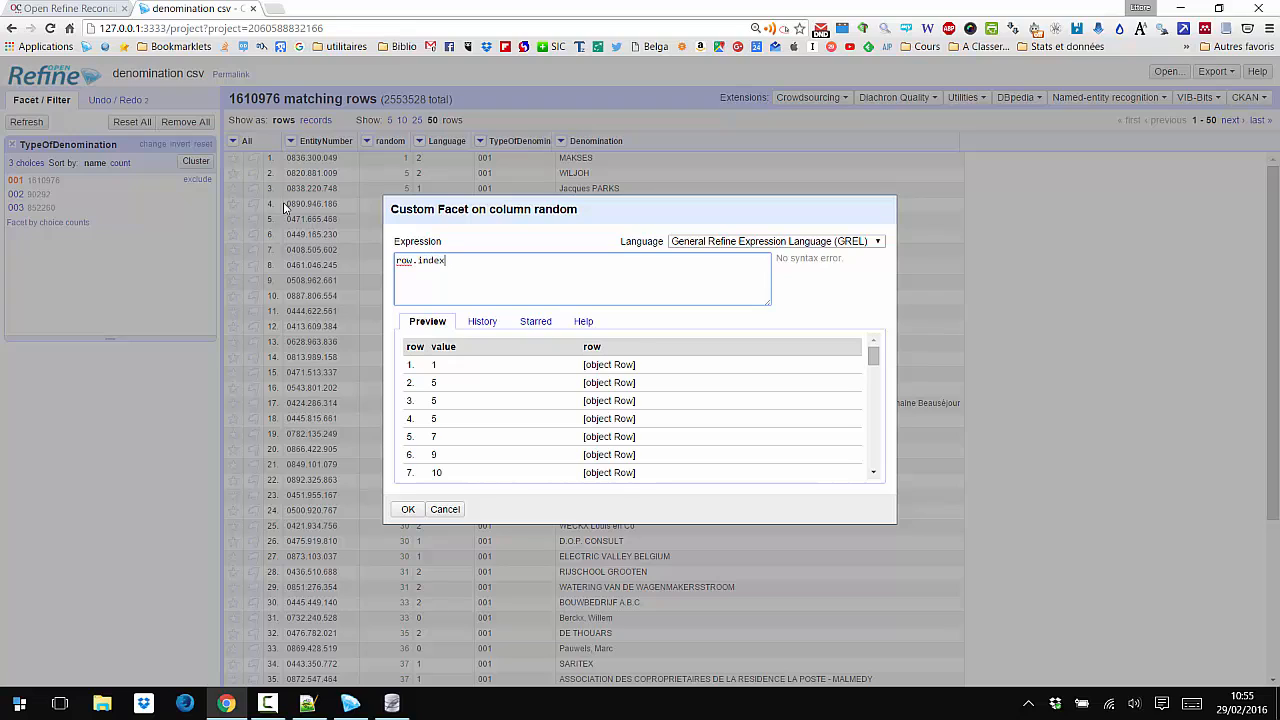
text(<10)
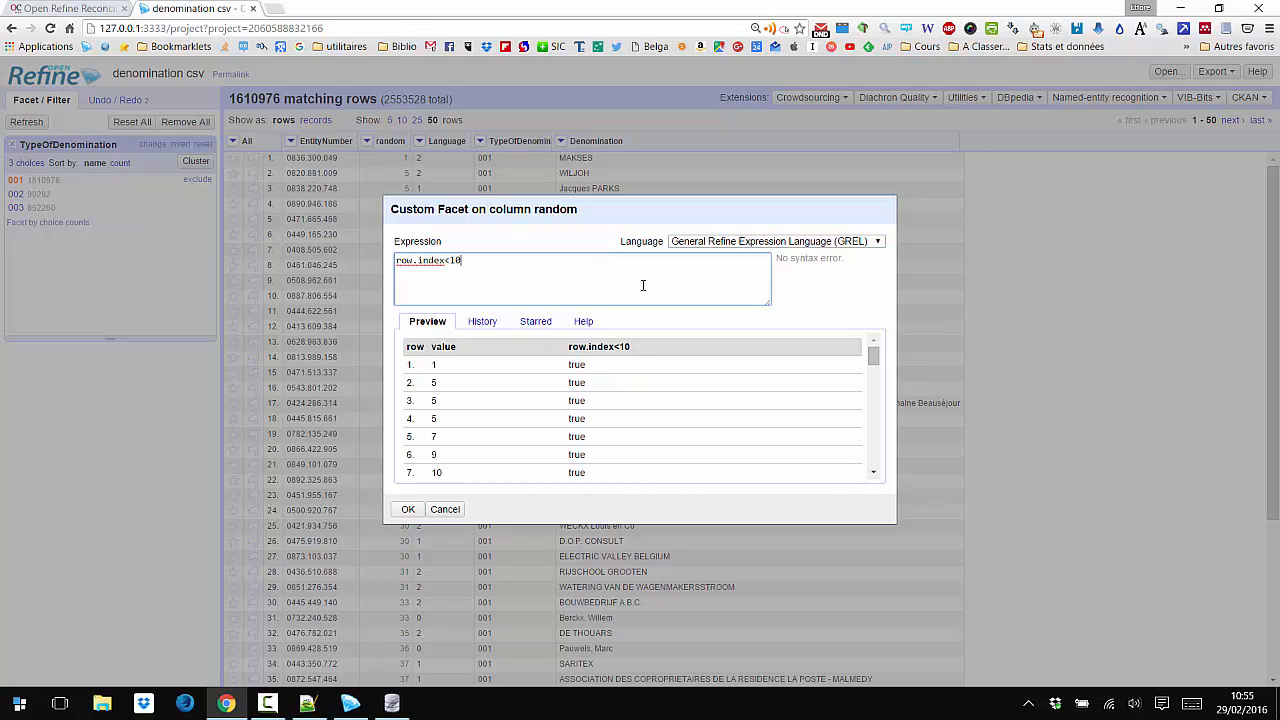
click(408, 509)
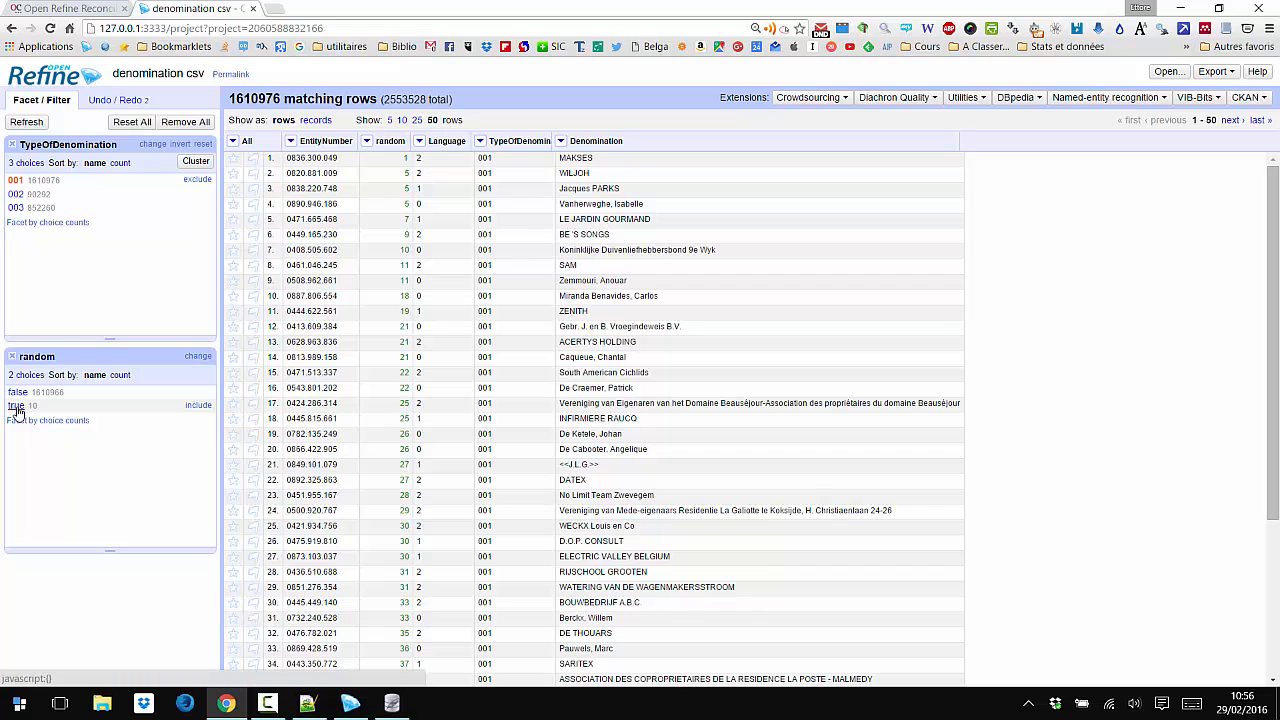
click(17, 407)
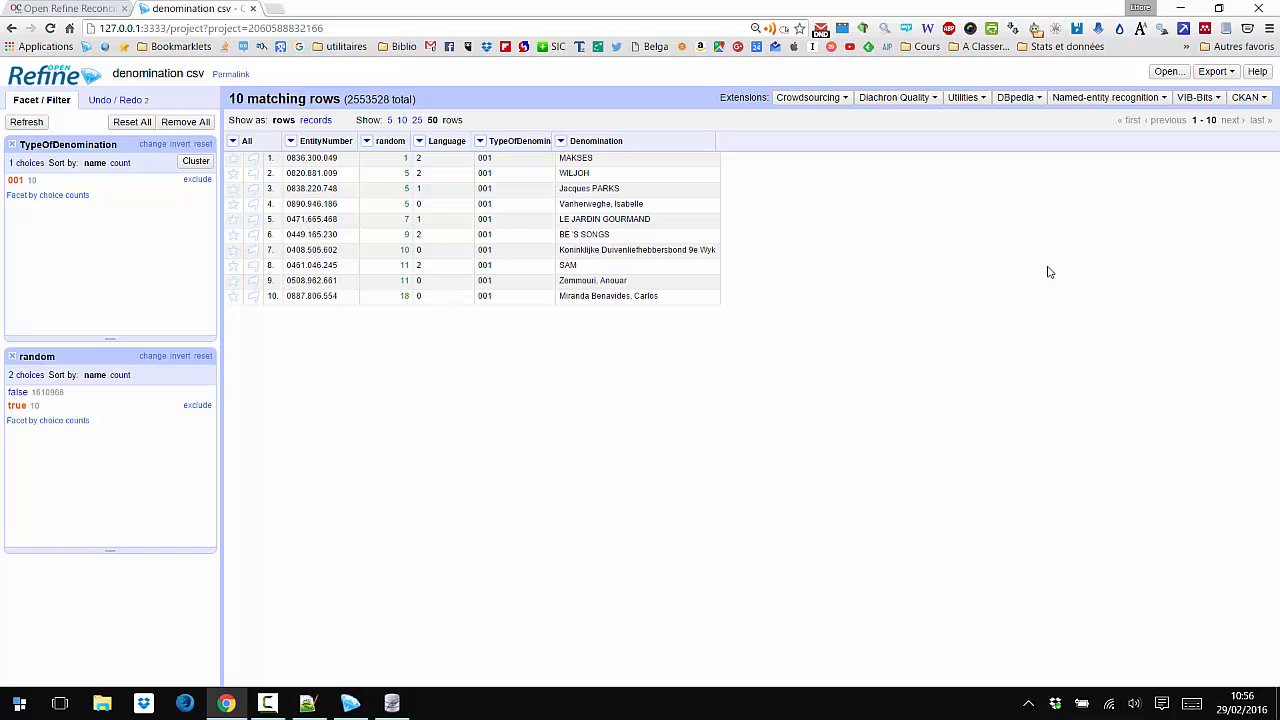
- Switch to SQLiteStudio and run "select * from denomination order by random() limit 10;" on the bce database
click(392, 703)
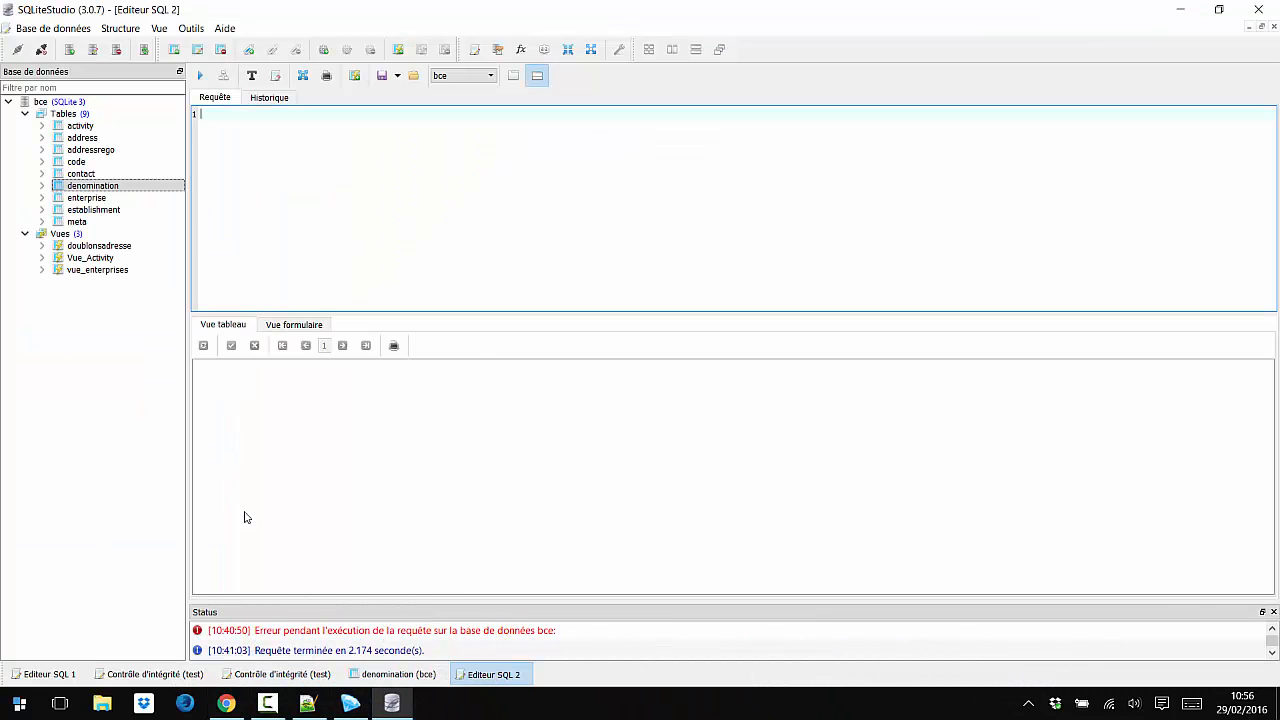
click(396, 674)
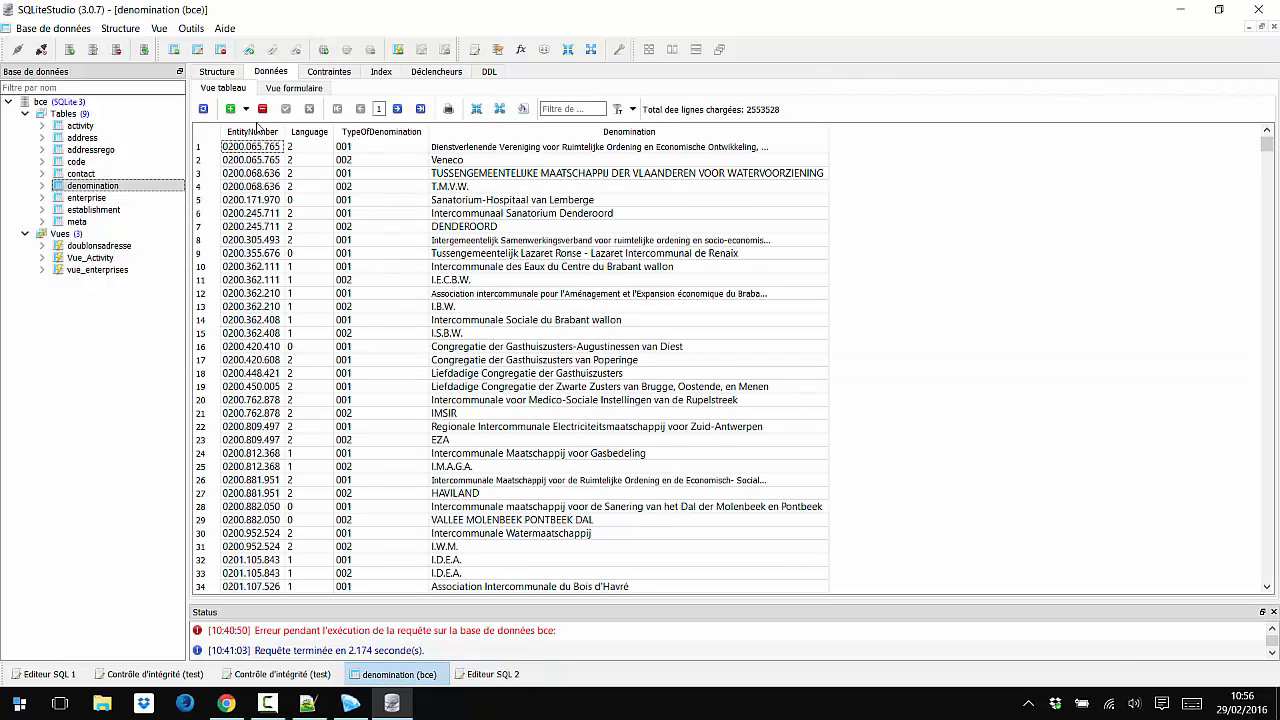
click(510, 676)
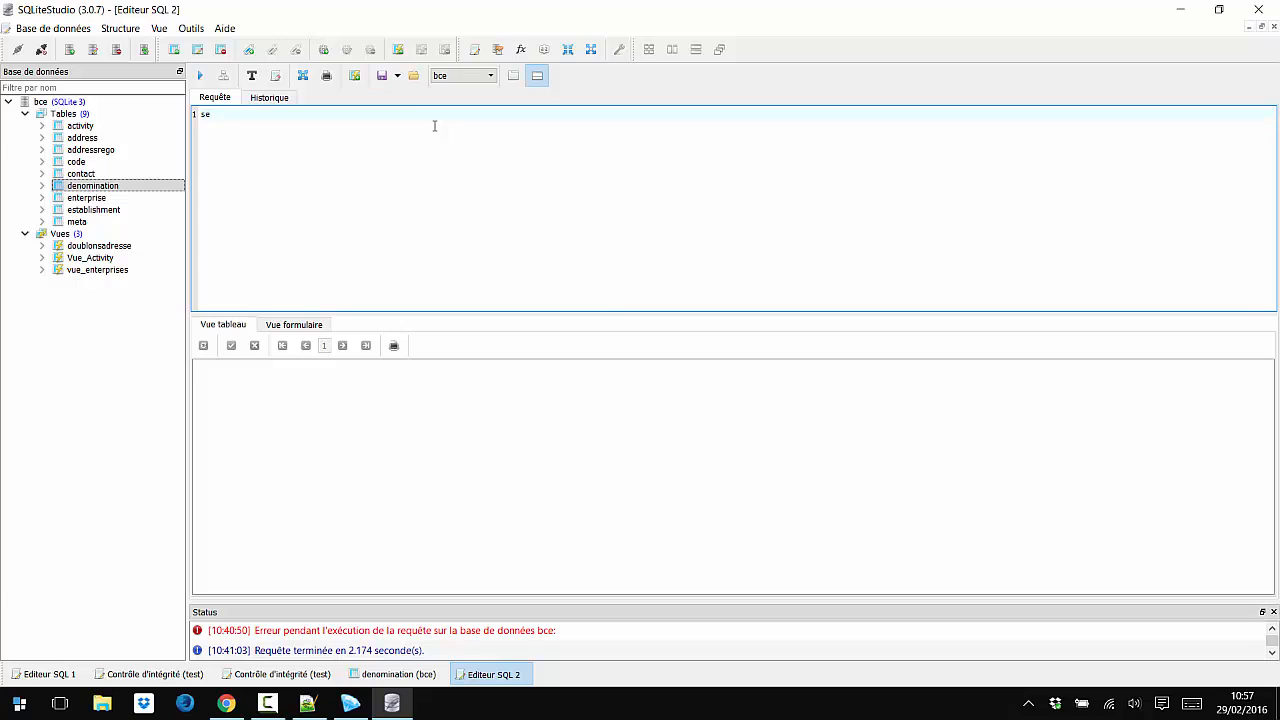
text(select * from denomination order by random)
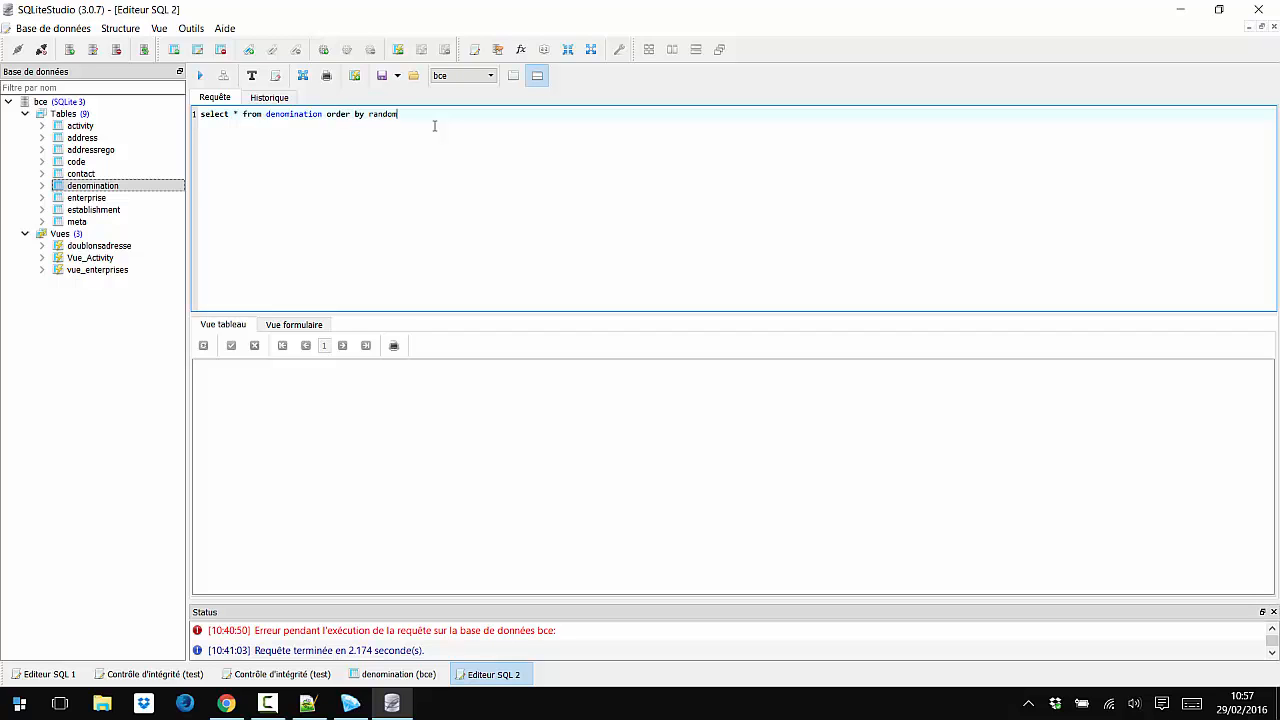
text(() limit 10;)
click(201, 76)
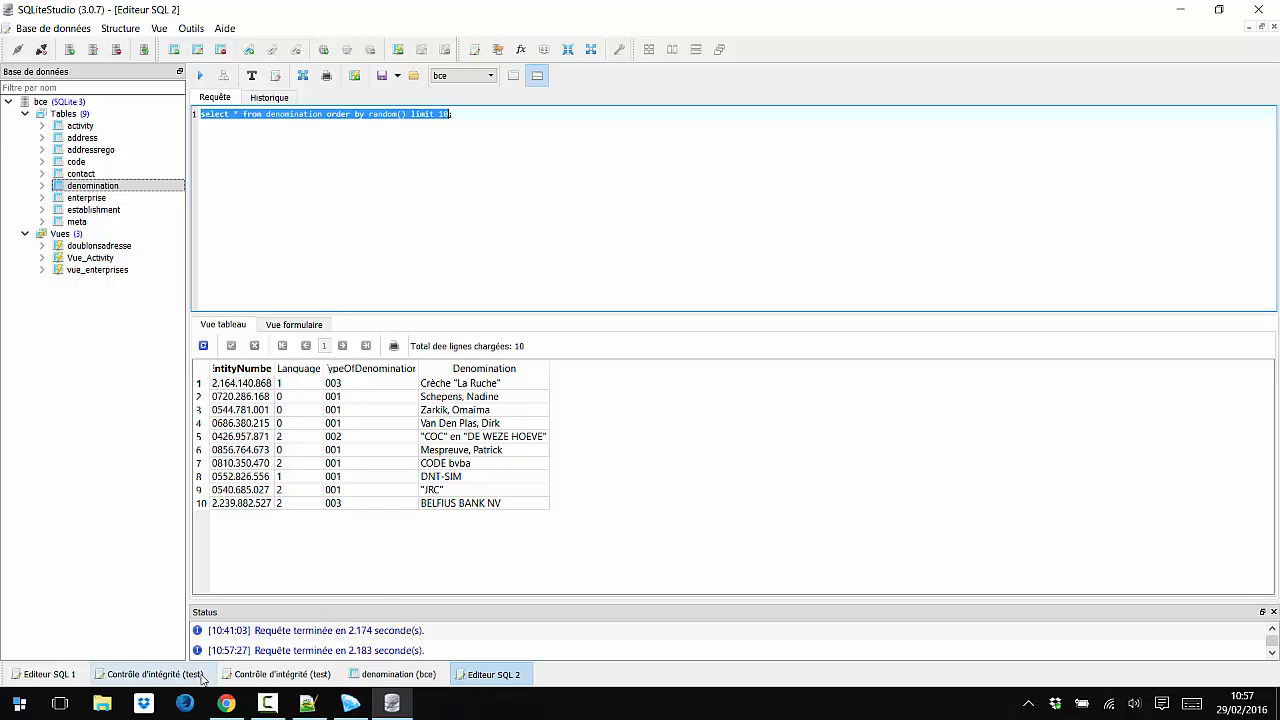
- Return to OpenRefine, start reconciling the Denomination column and remove the OpenCorporates Belgium Reconciliation Service
click(226, 703)
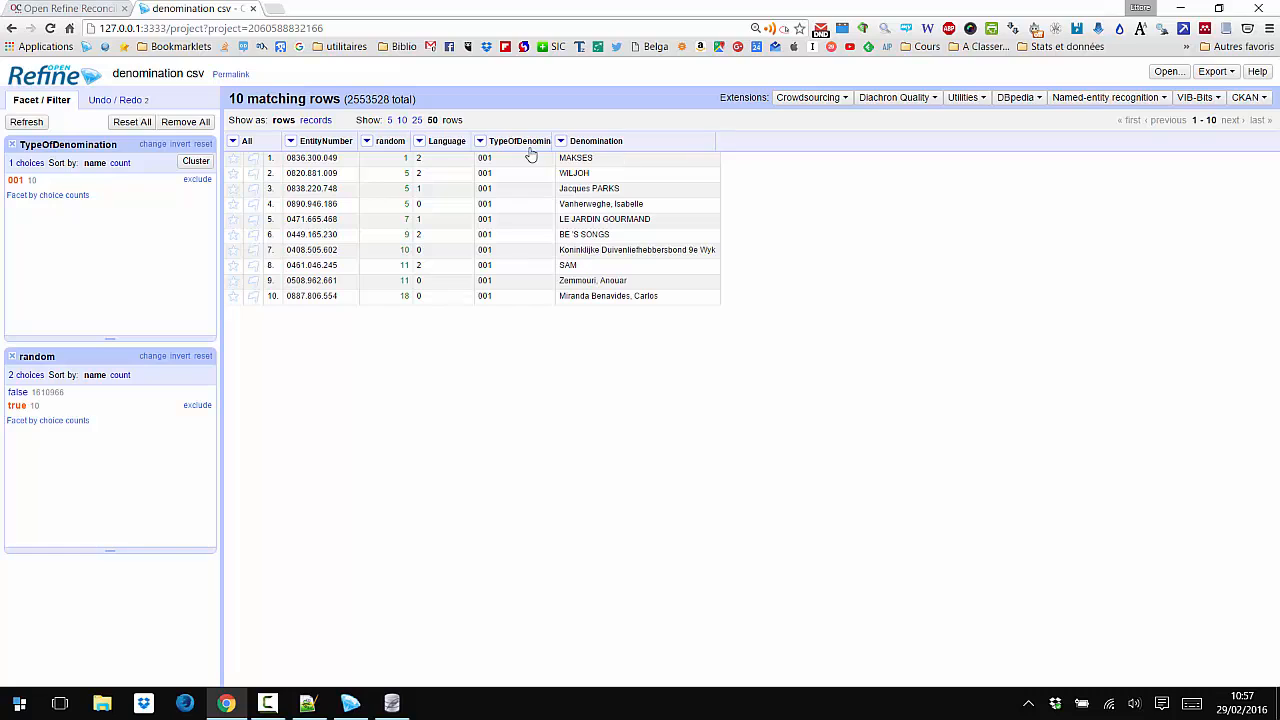
click(561, 141)
mouse_move(580, 316)
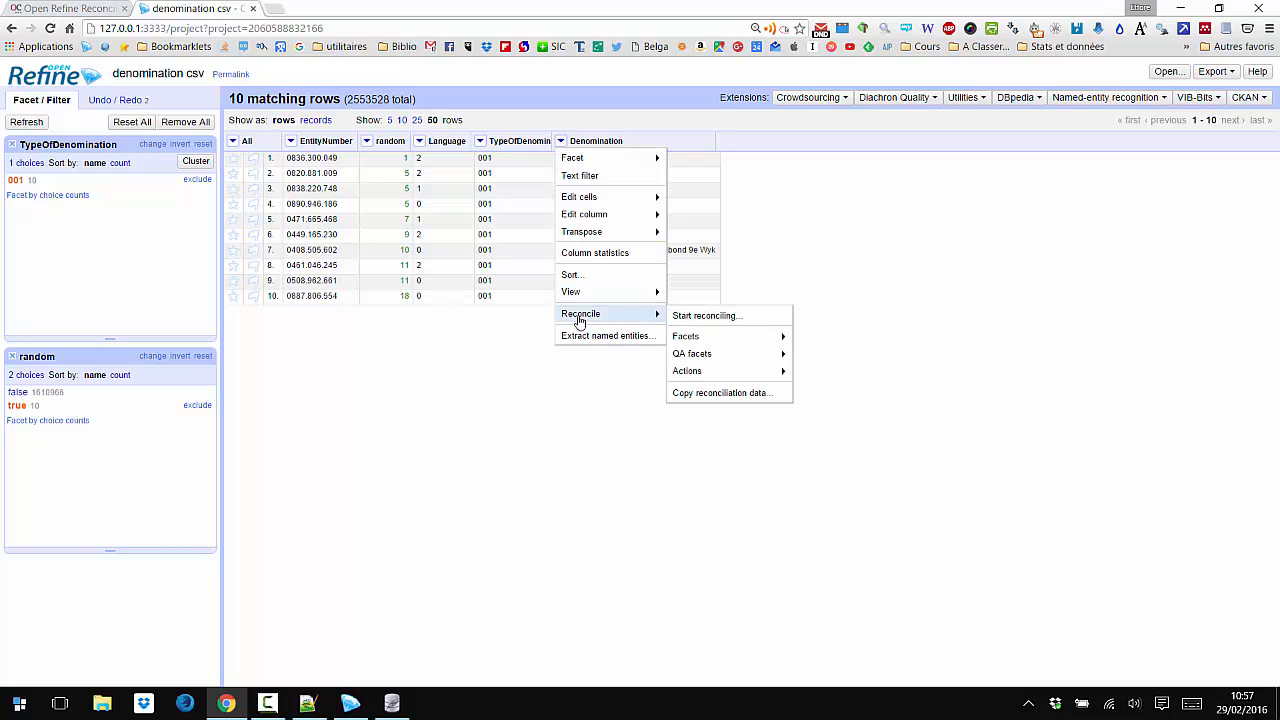
click(731, 318)
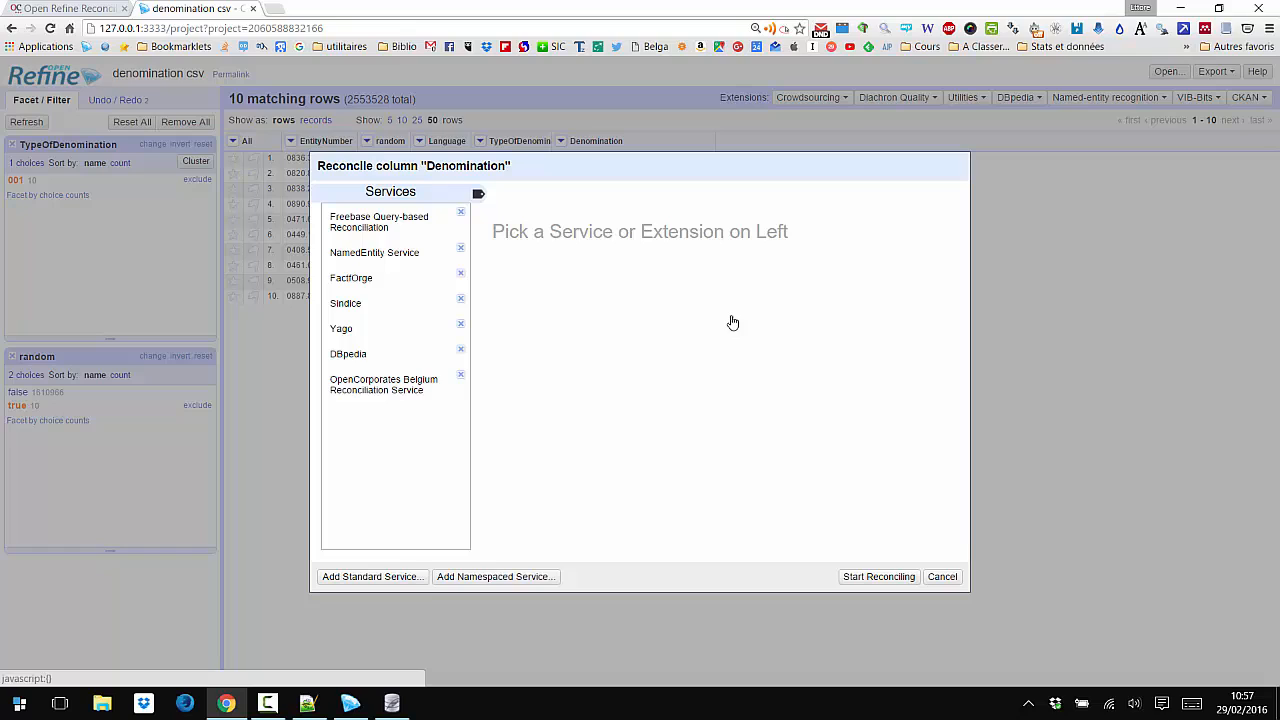
click(461, 381)
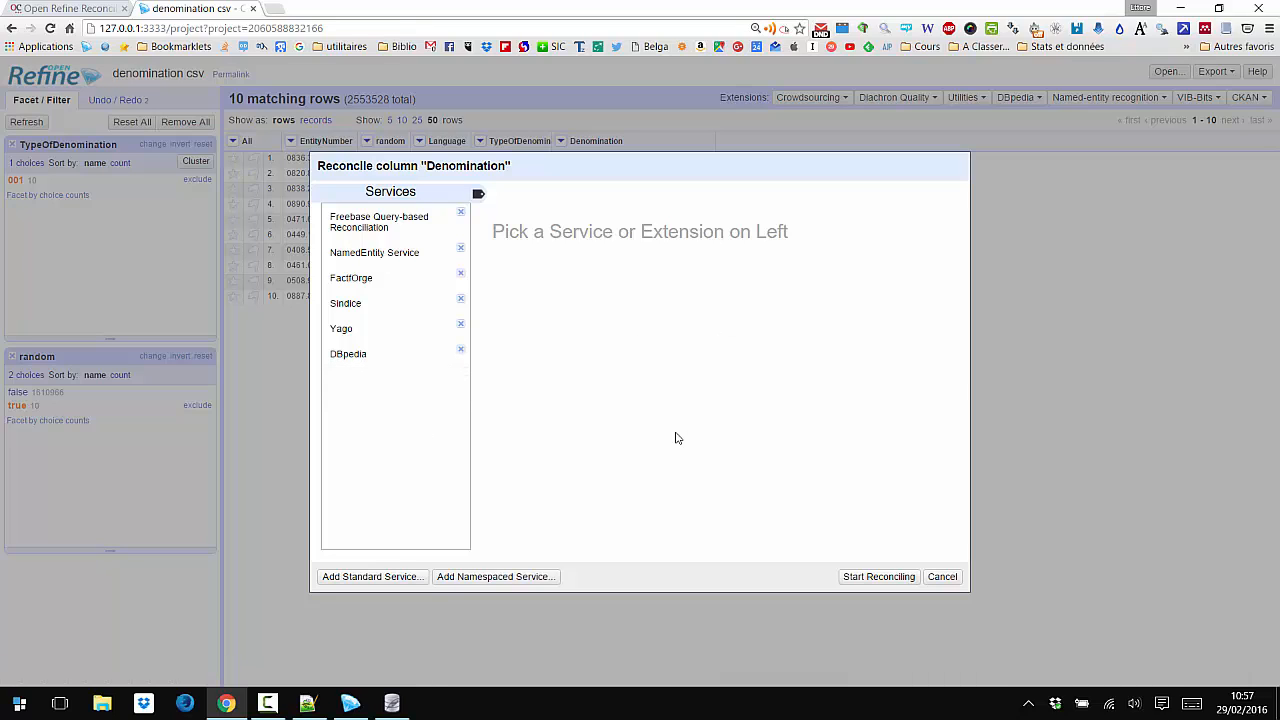
click(372, 577)
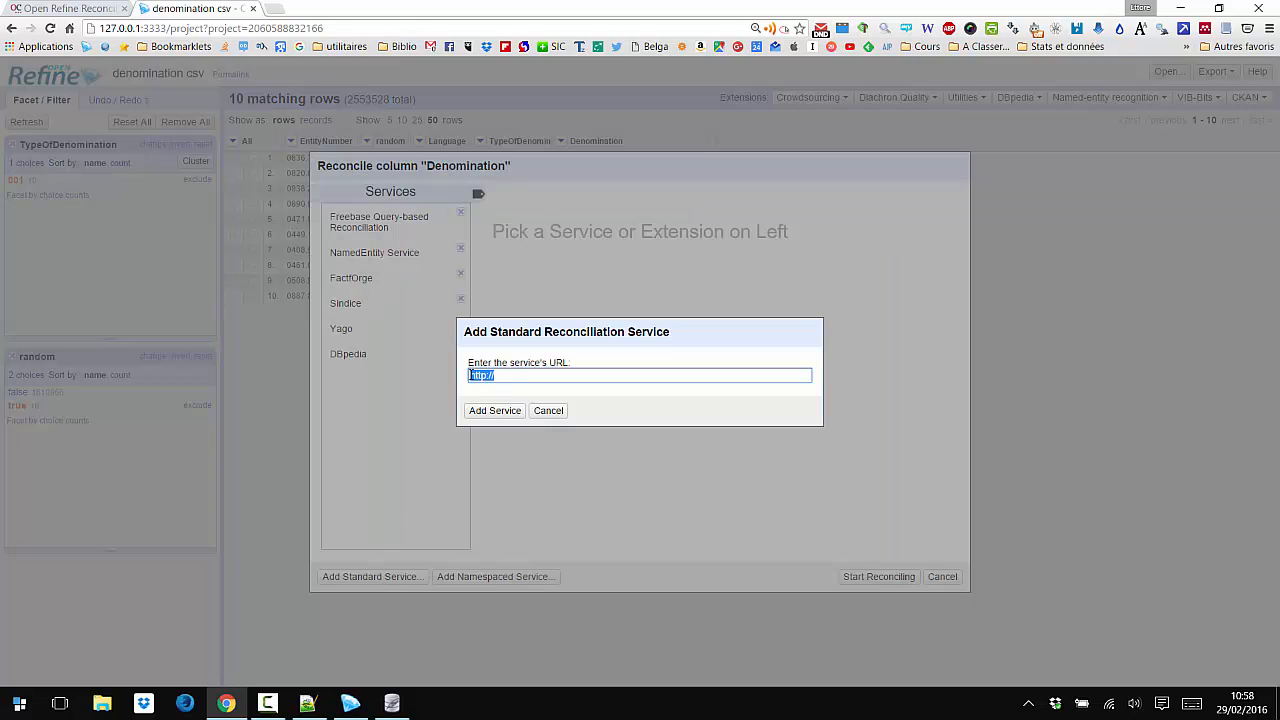
click(503, 375)
text(s)
key(Right)
key(Right)
key(Right)
text(opencorporates.com)
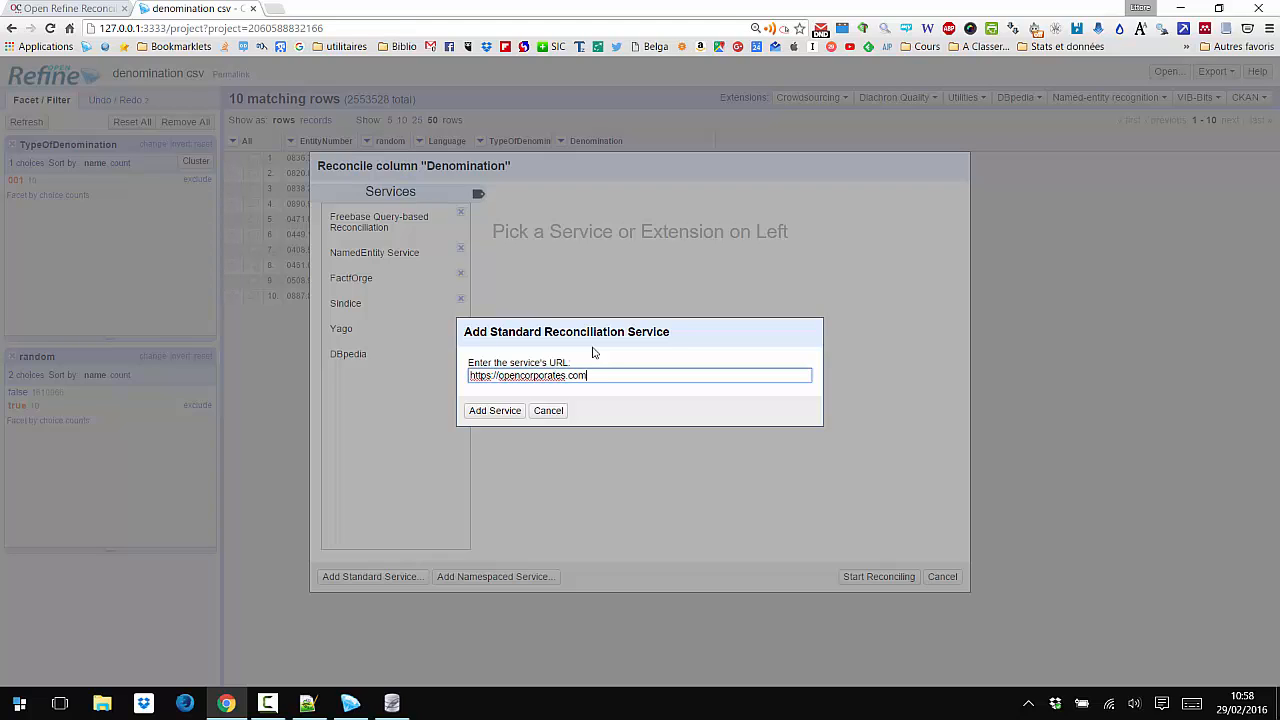
text(/reconcile)
text(/be)
click(503, 414)
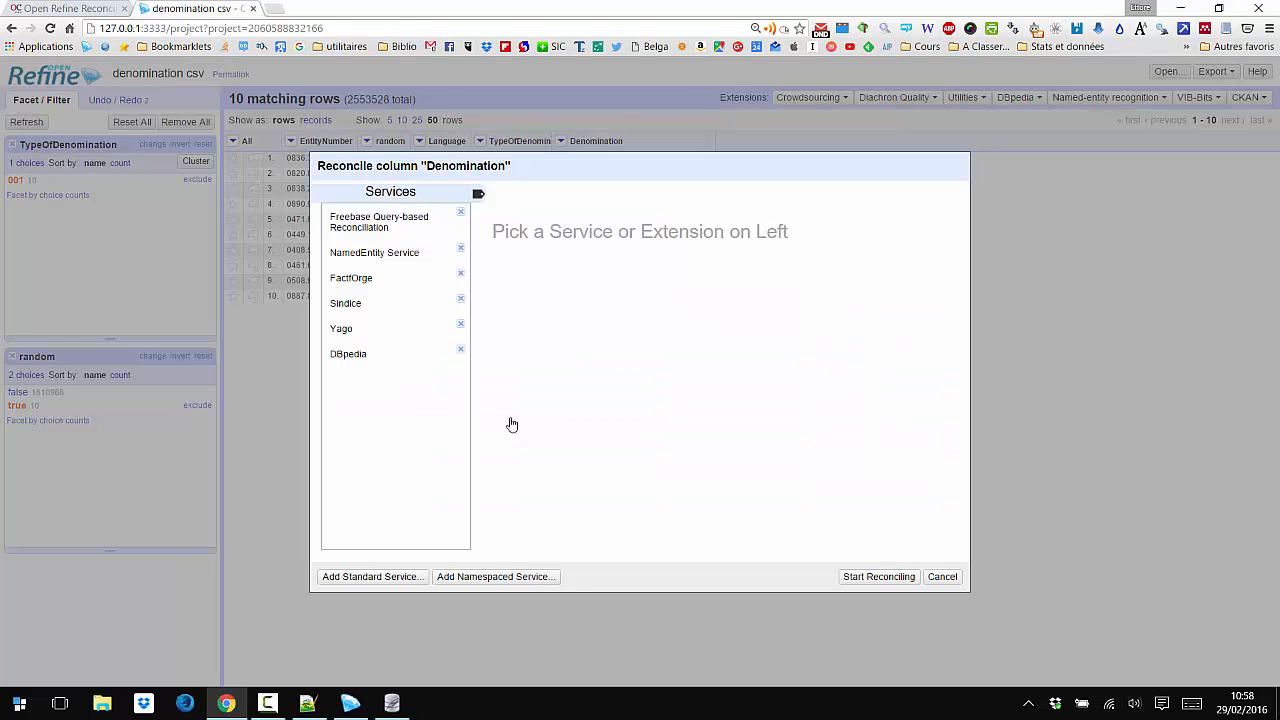